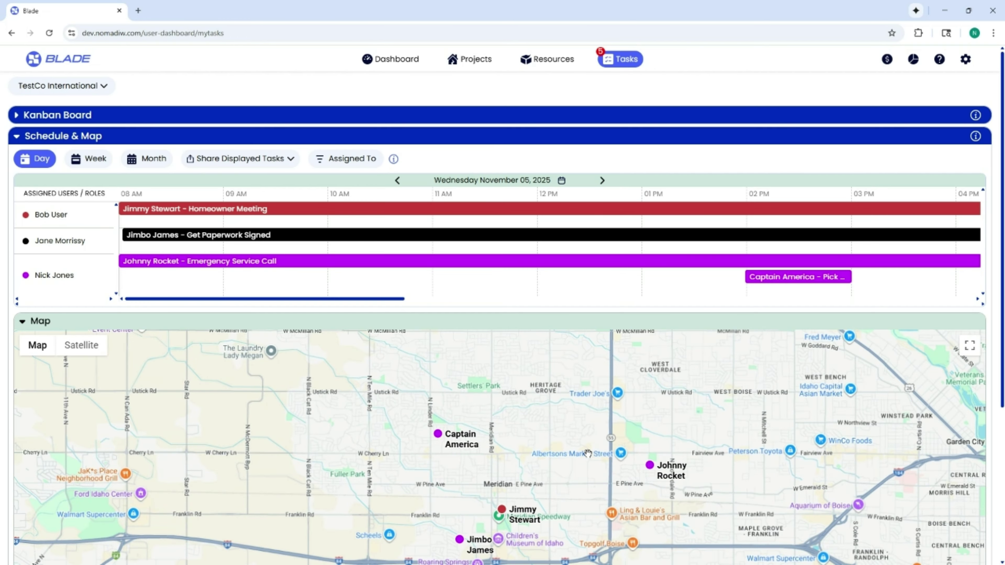
Step: Browse the day's schedule and map, then view the tasks by week and by month
left_click_drag(589, 469, 541, 393)
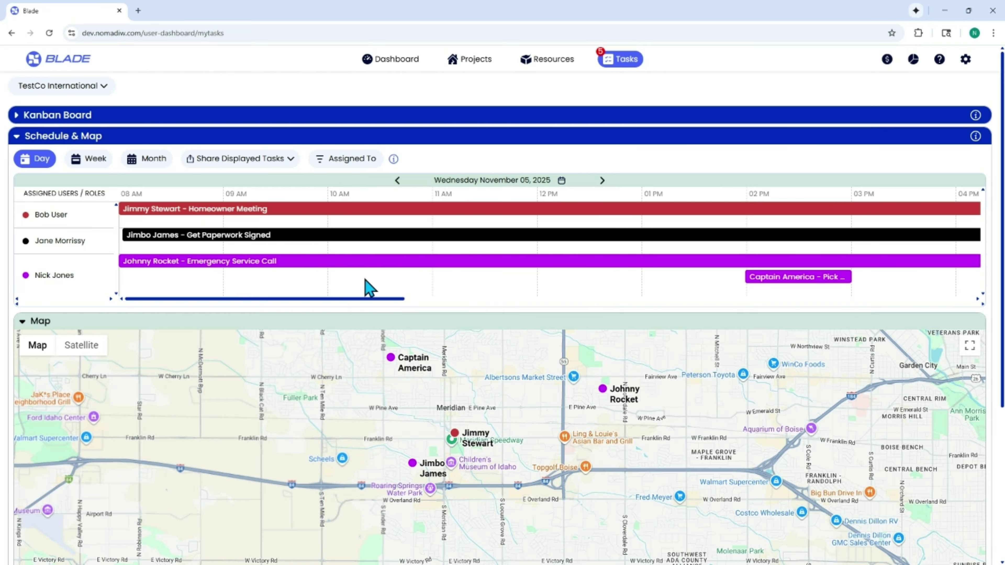
left_click_drag(336, 299, 516, 311)
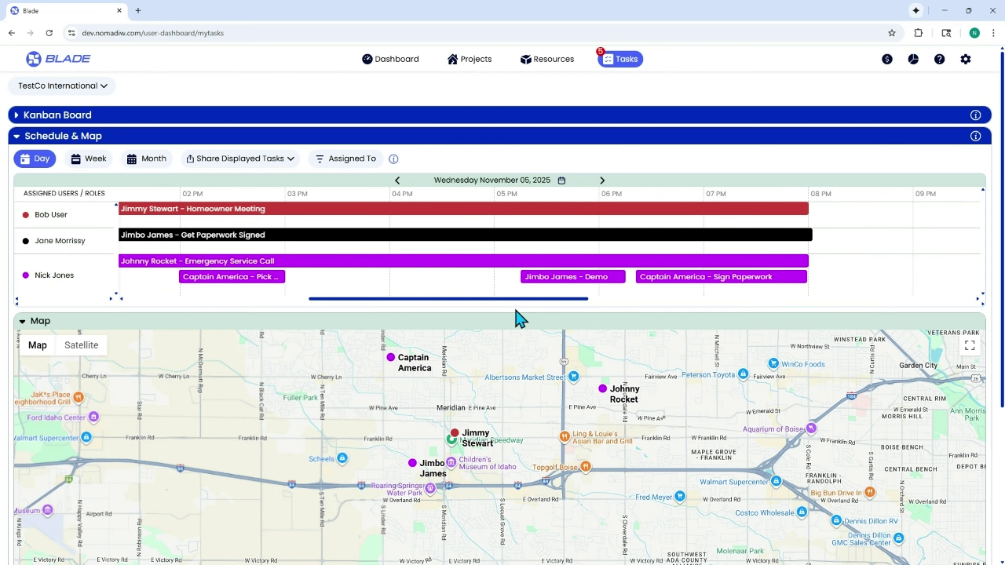
left_click(90, 160)
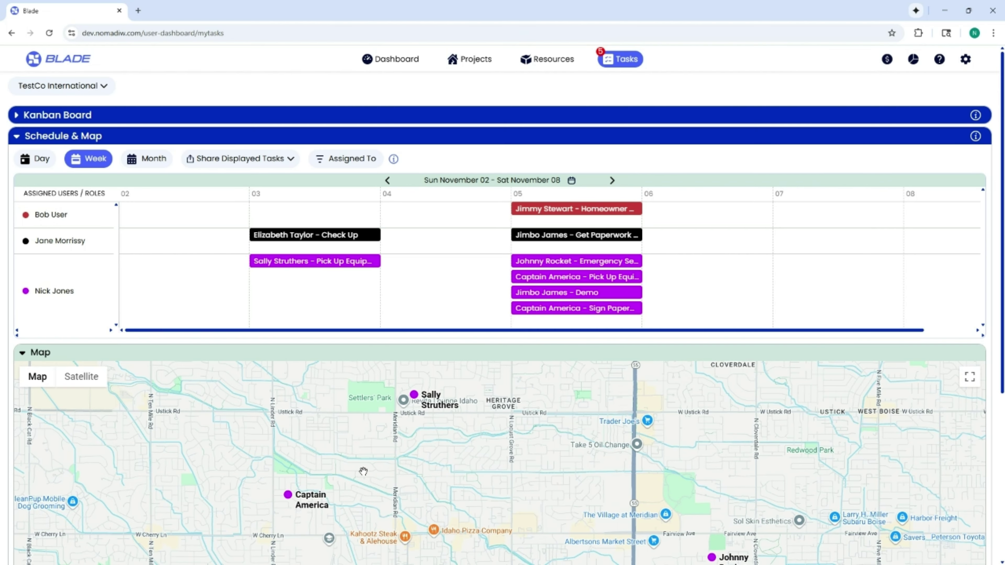
scroll(506, 470, "down", 1)
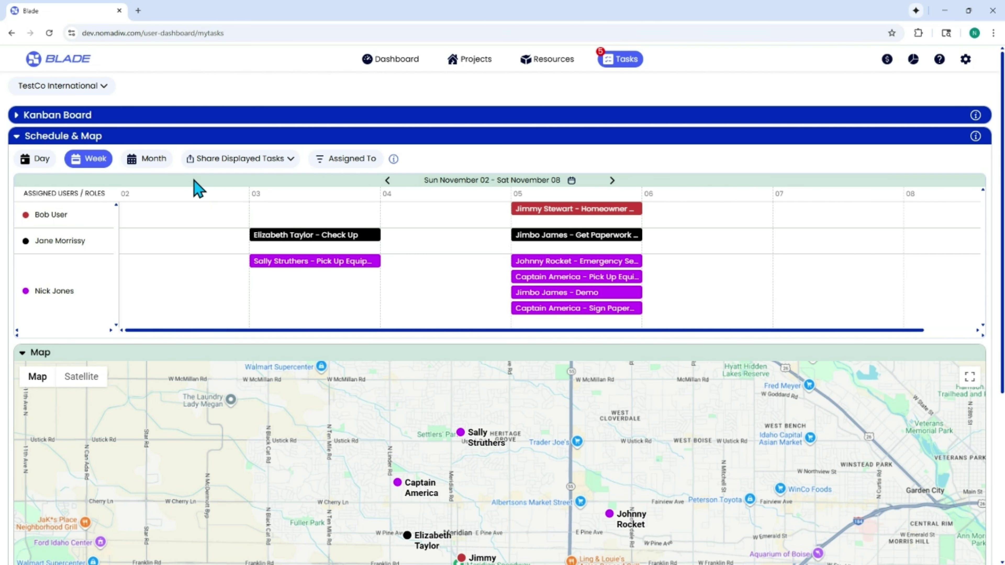
left_click(158, 162)
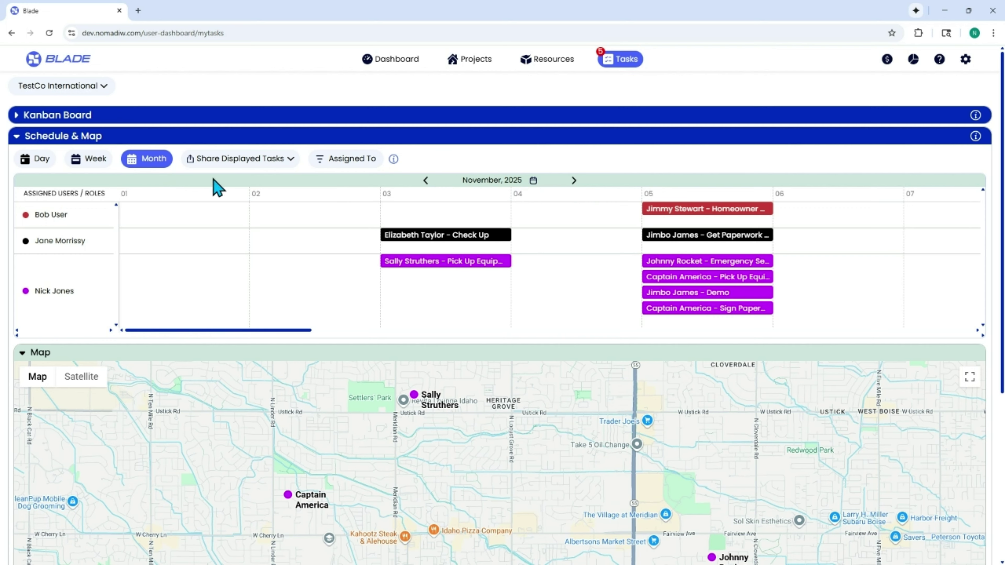
Step: Return the schedule to day view, check the previous day, and review the afternoon tasks for Wednesday November 05, 2025
left_click(36, 158)
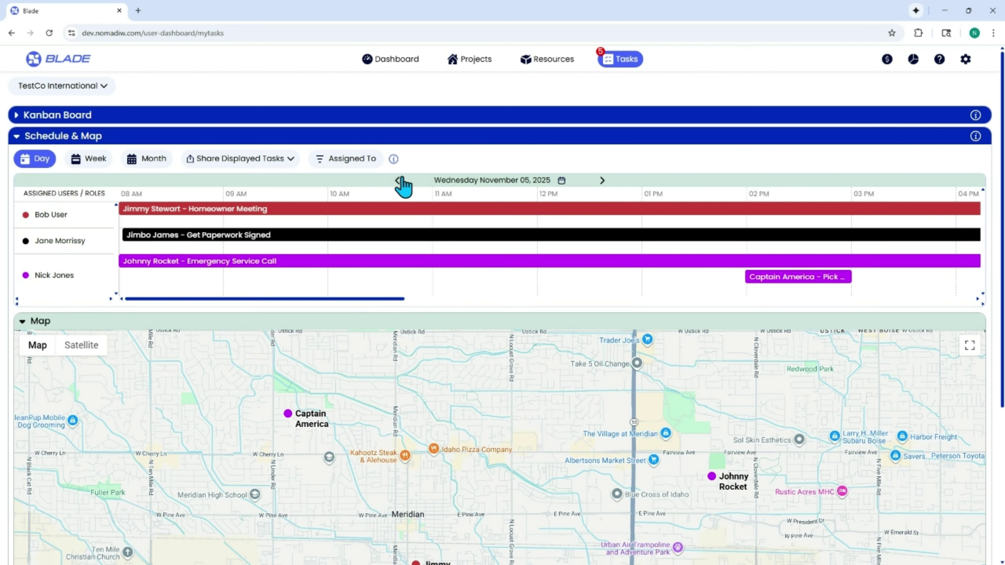
left_click(406, 180)
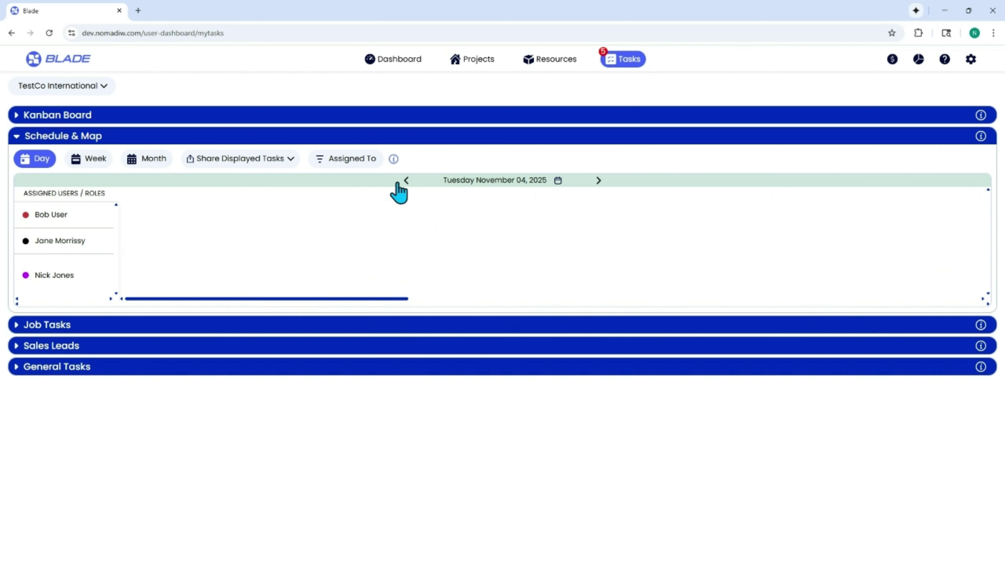
left_click(599, 180)
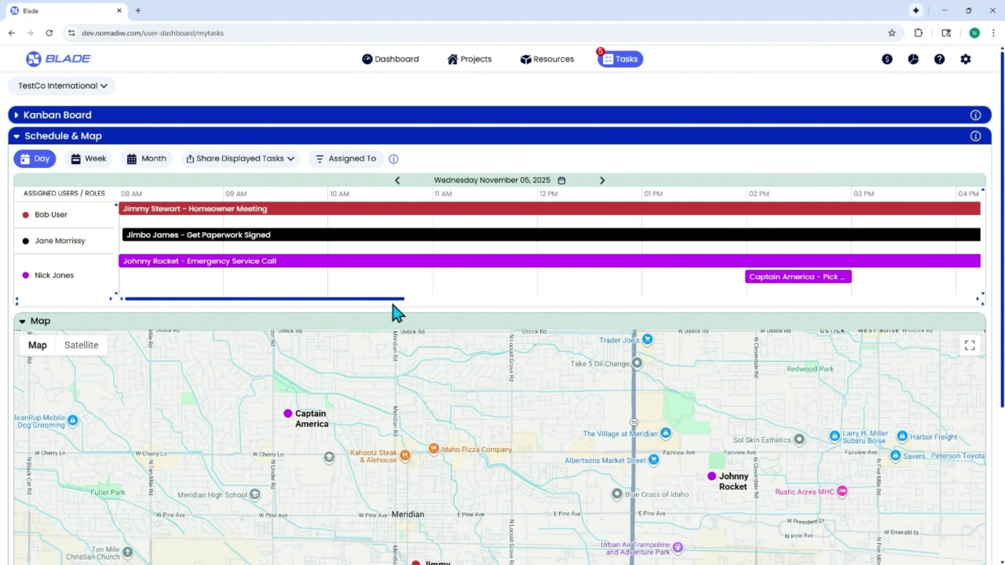
left_click_drag(376, 302, 496, 304)
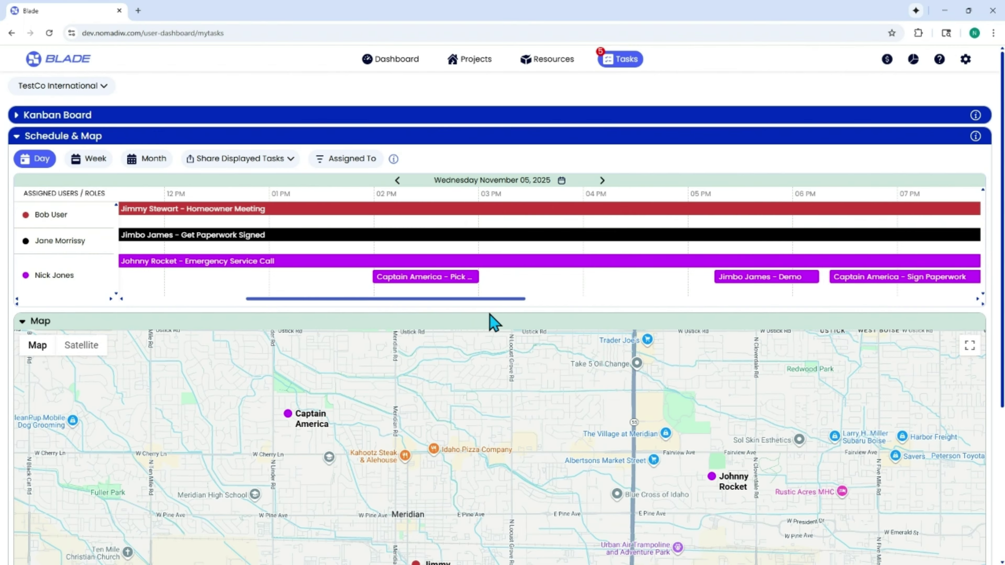
Step: Open an email draft of the displayed tasks, review the task details in its body, and close it unsent
left_click(244, 162)
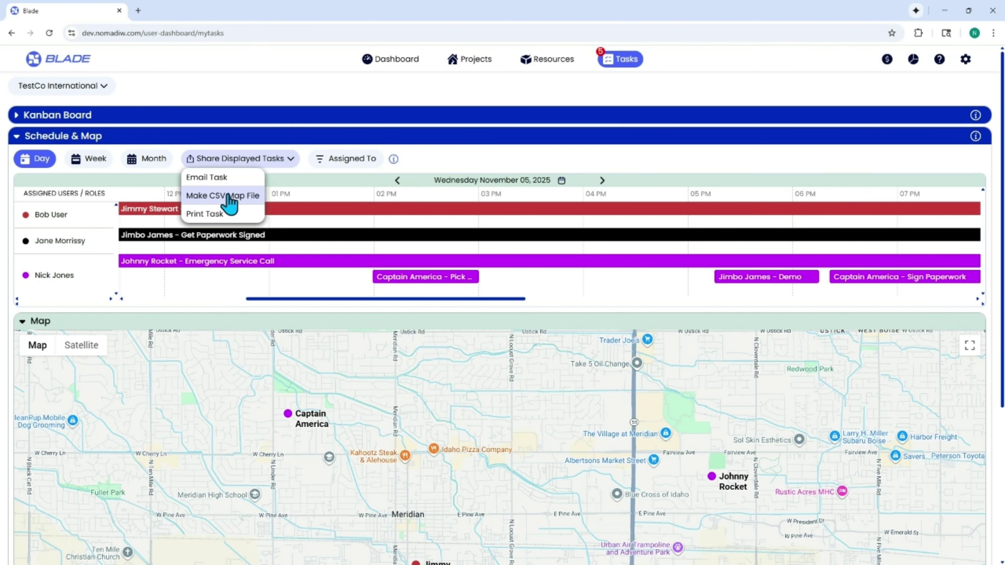
left_click(237, 178)
scroll(285, 351, "down", 12)
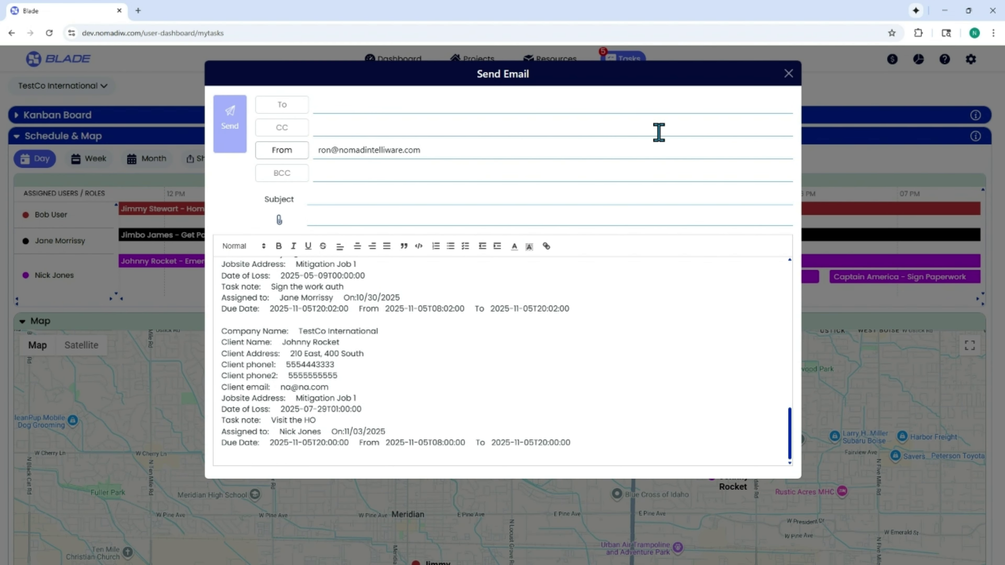
left_click(787, 74)
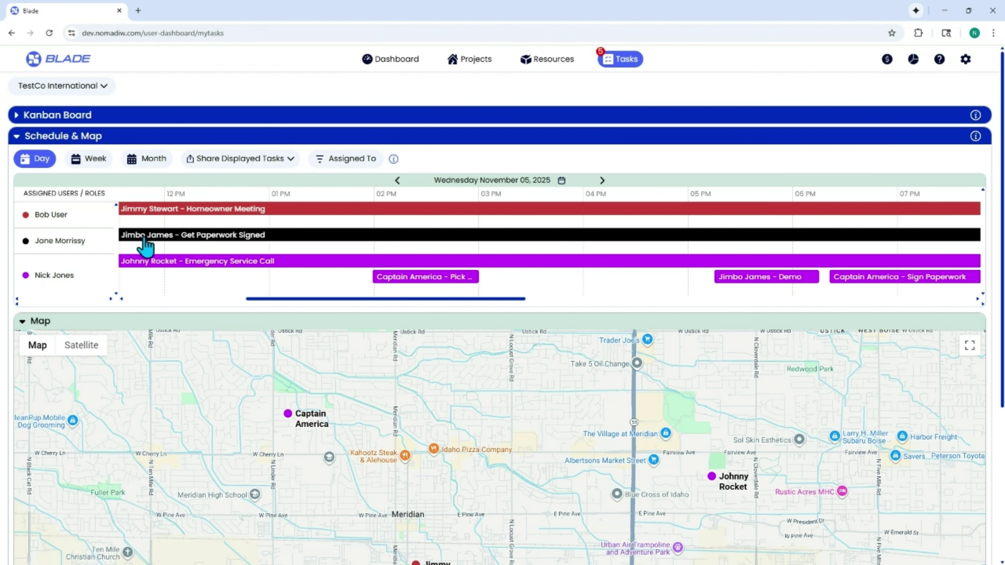
Step: Filter the schedule and map to the first assigned user, then include the other two users in the filter
left_click(356, 161)
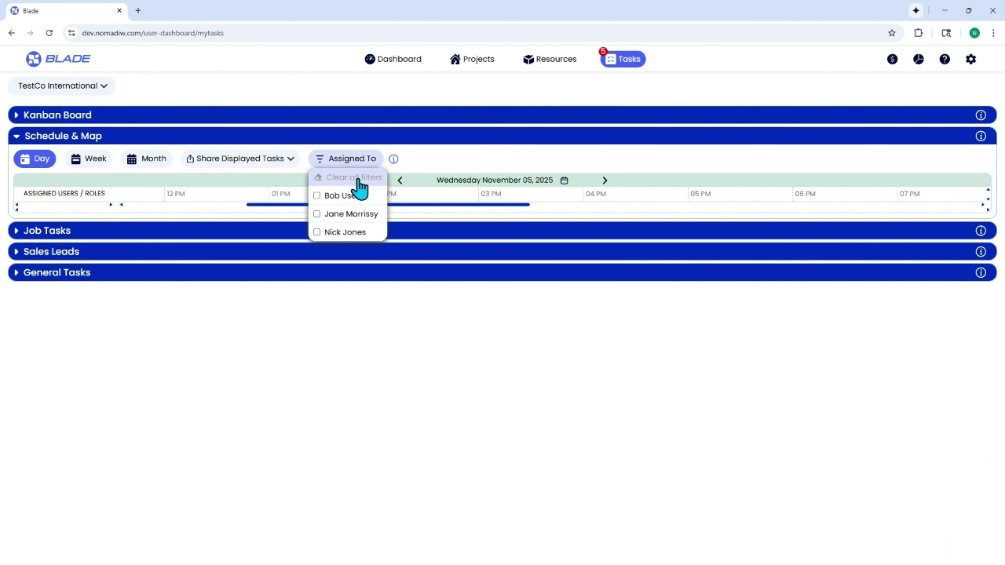
left_click(353, 195)
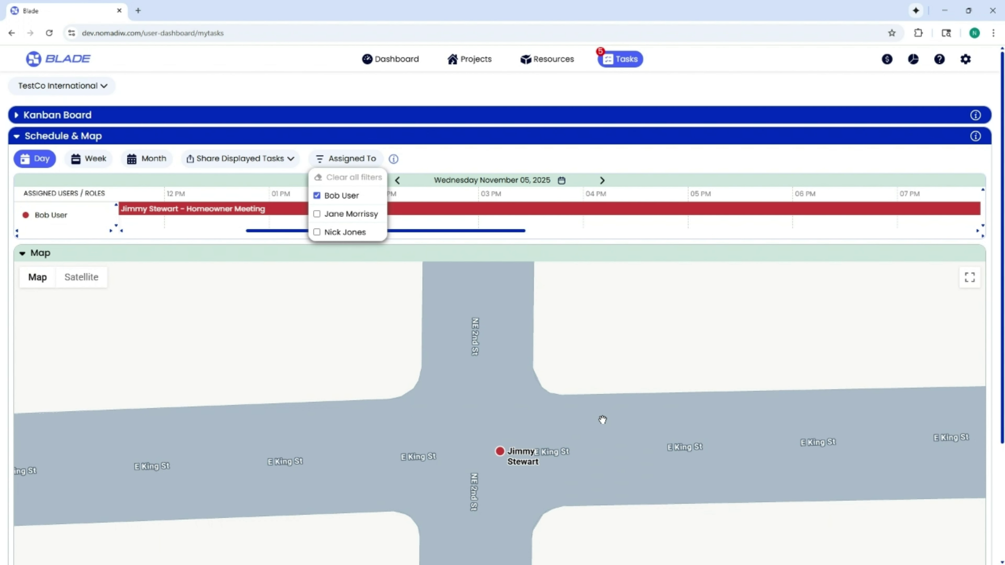
scroll(602, 419, "down", 5)
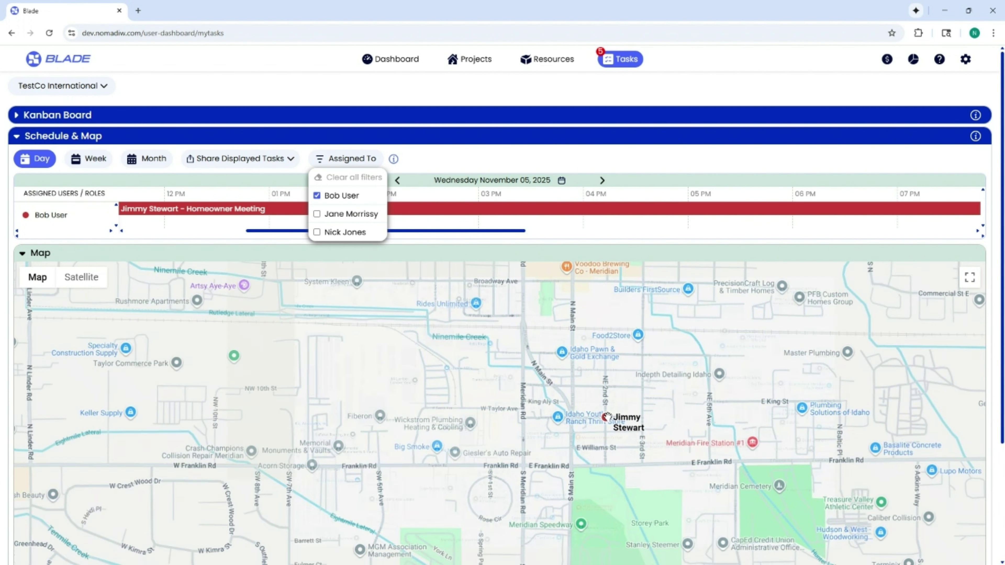
left_click(352, 214)
left_click(345, 232)
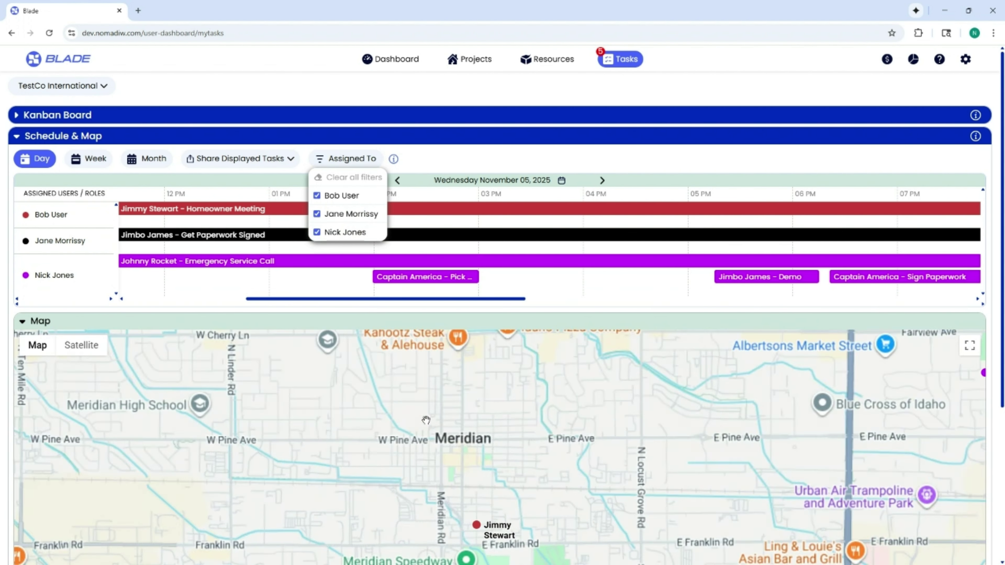
Step: Reassign the whole schedule row containing the Emergency Service Call to the last listed user and check the assignee in the Pick Up Equipment details
left_click(59, 275)
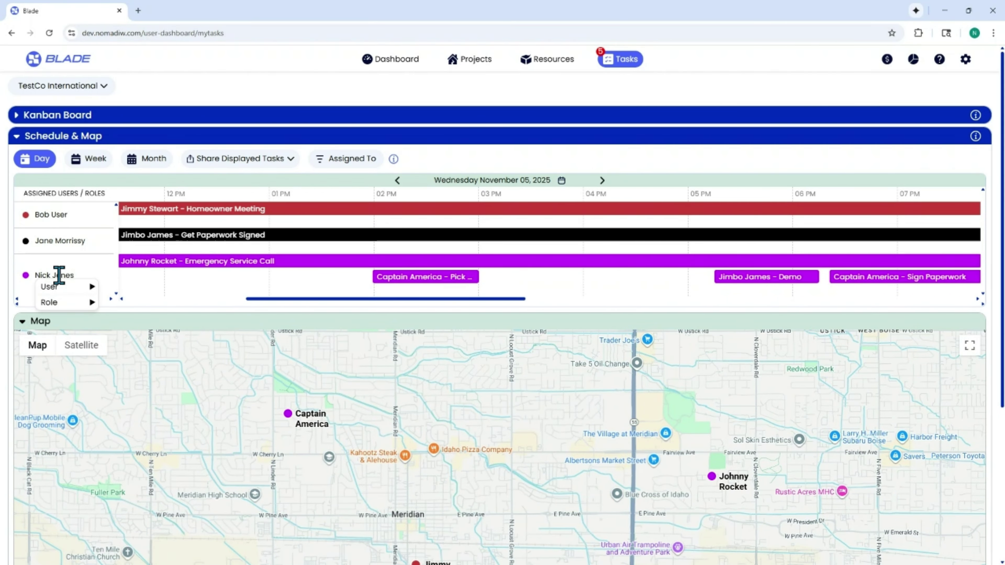
mouse_move(58, 292)
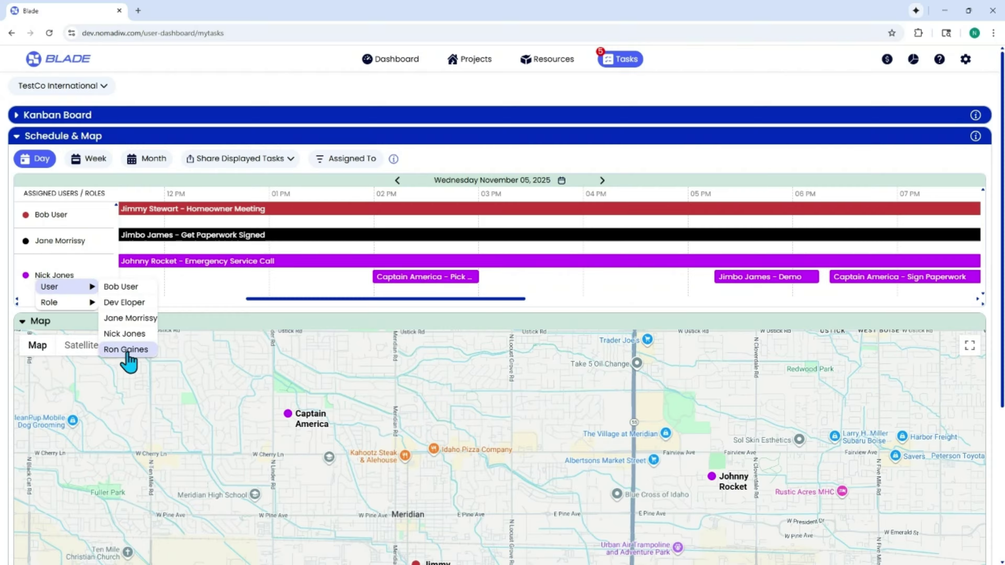
left_click(126, 350)
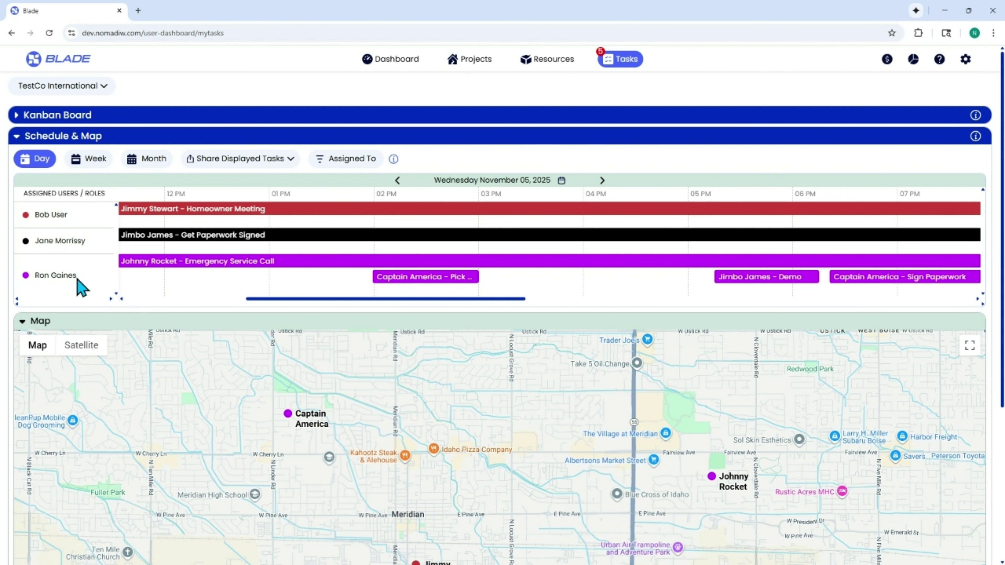
left_click(418, 282)
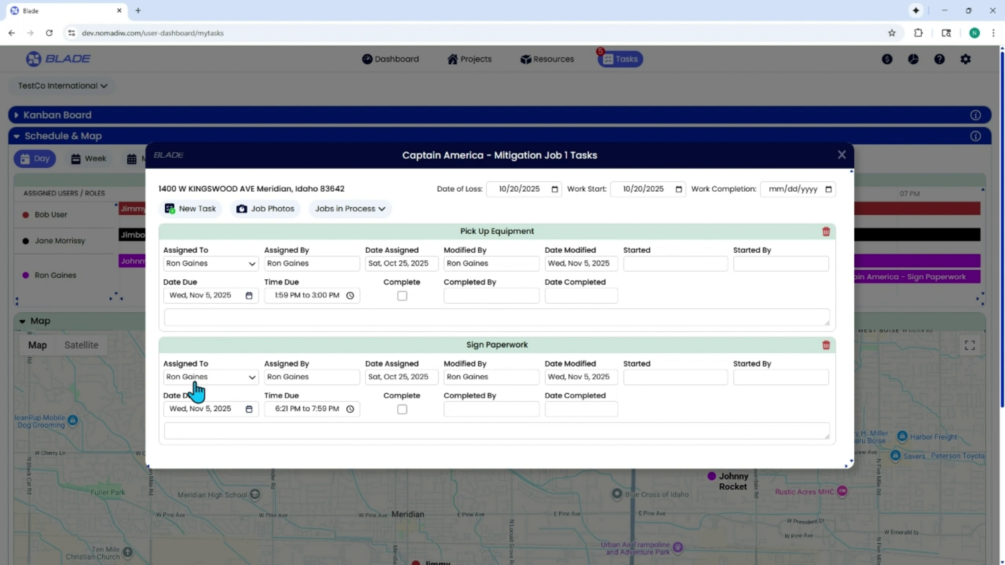
left_click(843, 155)
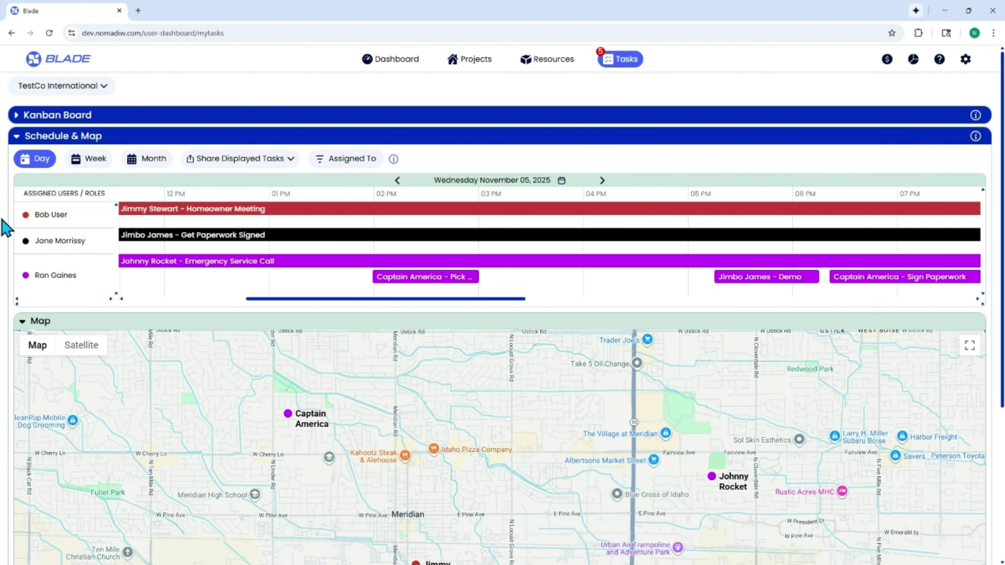
Step: Assign only the Pick Up Equipment task back to its original assignee and check the job markers on the map
left_click(437, 280)
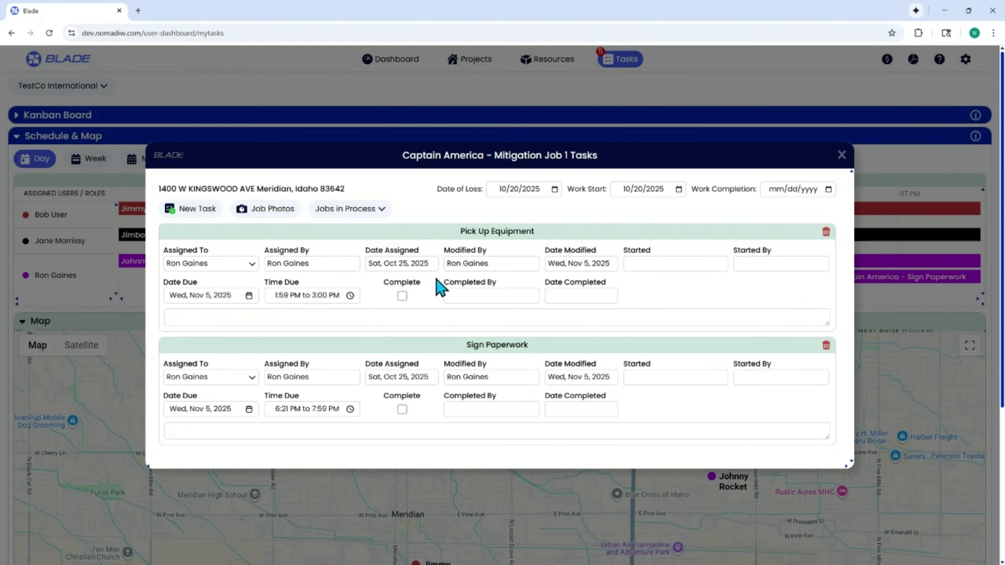
left_click(236, 269)
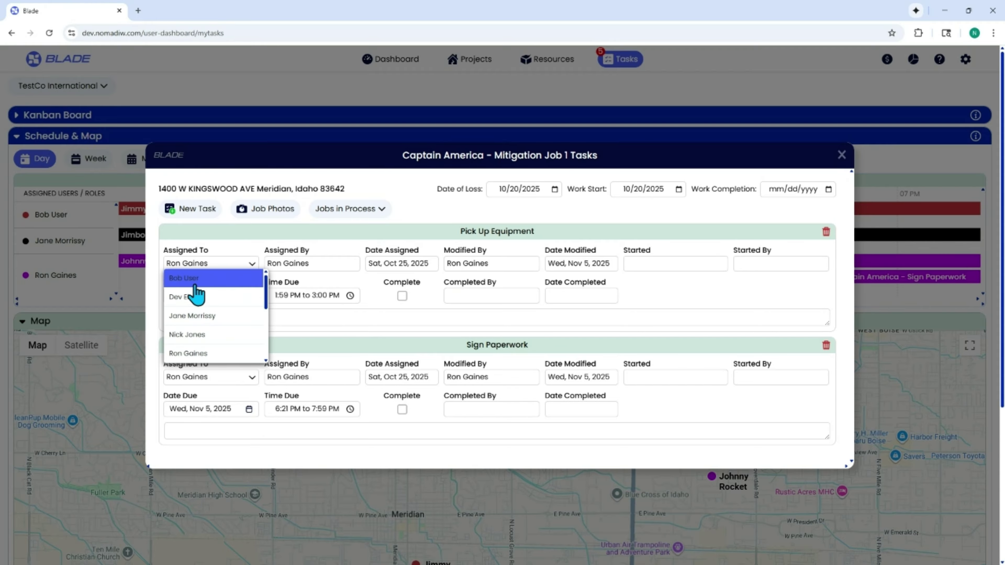
left_click(196, 336)
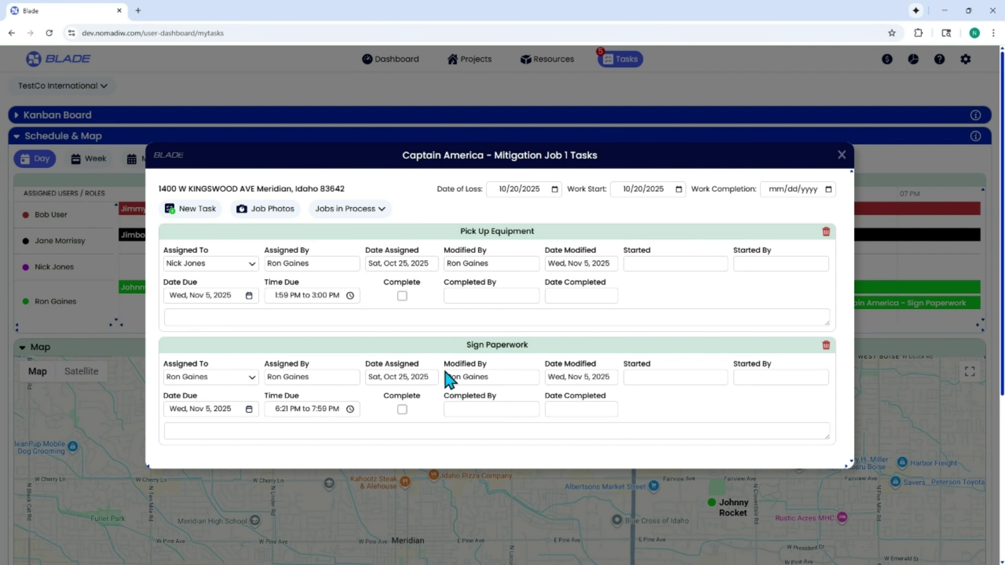
left_click(842, 155)
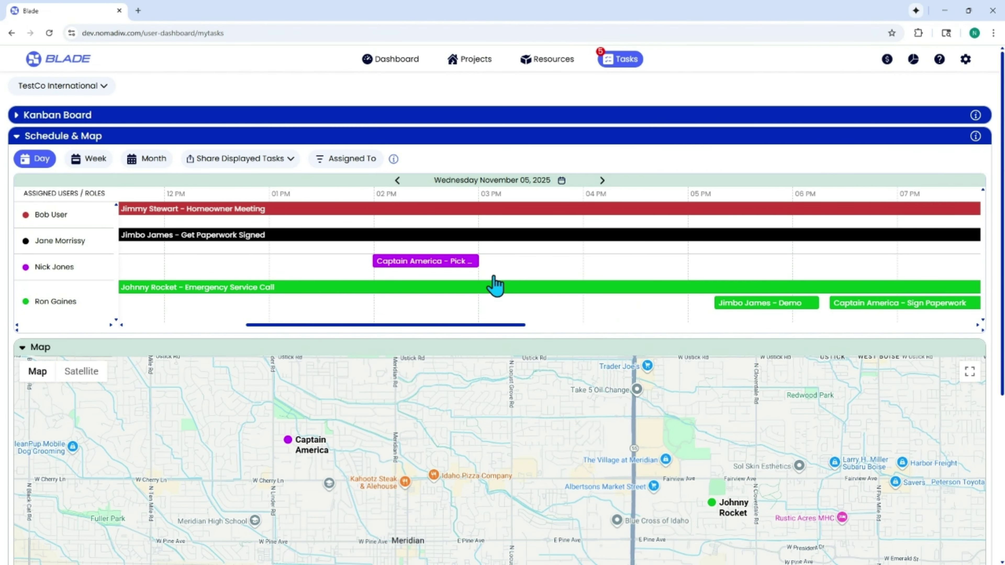
scroll(593, 428, "down", 1)
scroll(591, 424, "down", 1)
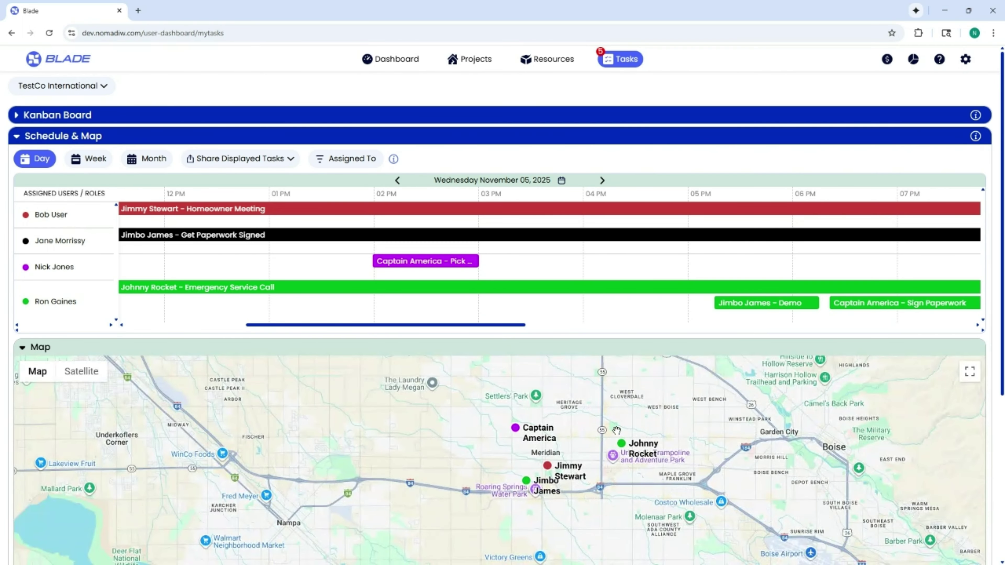
left_click_drag(591, 424, 510, 432)
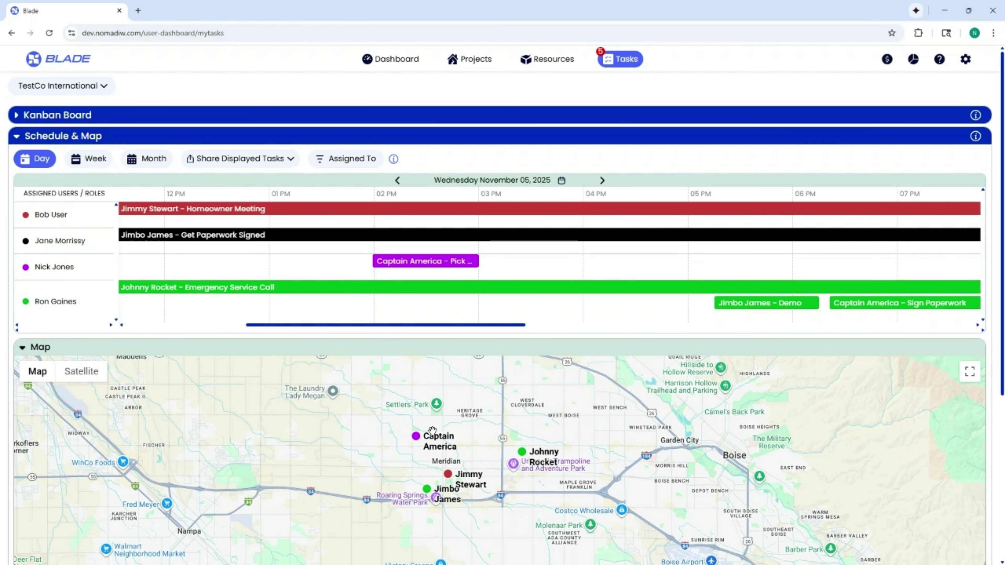
Step: Open the job files from the Get Paperwork Signed task's details and show the job's photos
left_click(178, 237)
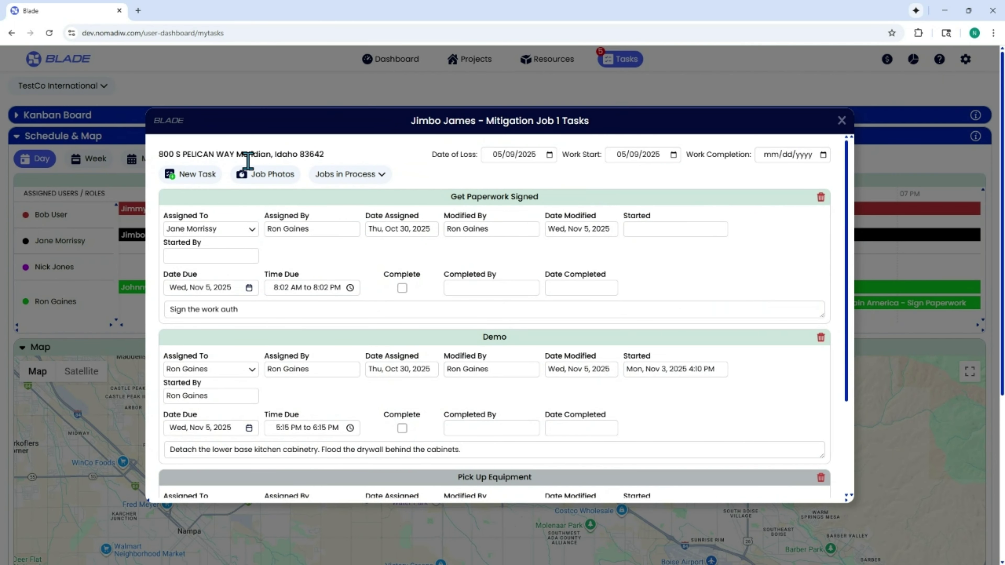
left_click(258, 183)
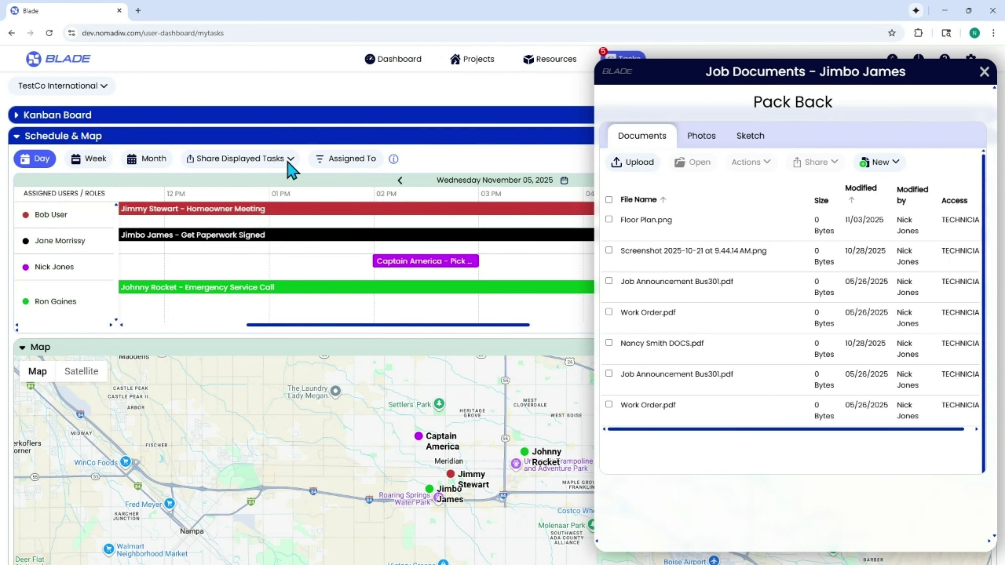
left_click_drag(833, 73, 490, 76)
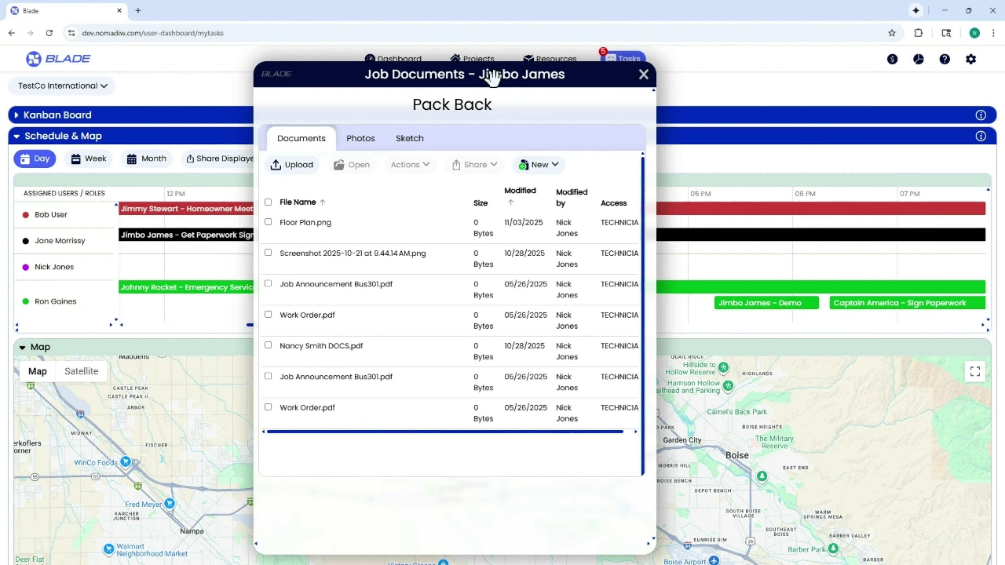
left_click(356, 149)
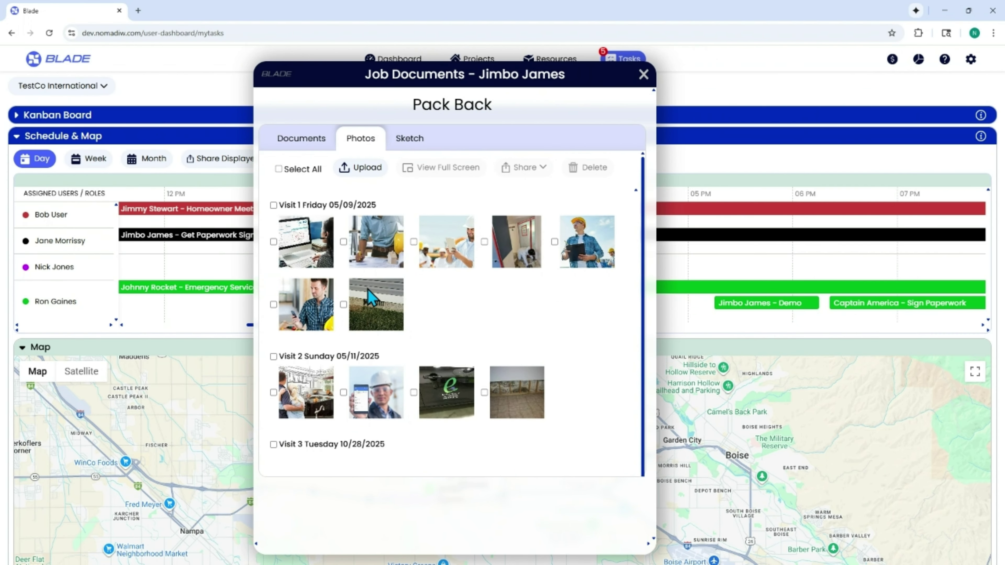
Step: Select all photos from Visit 1 Friday 05/09/2025 and view them full screen
left_click(315, 258)
left_click(380, 250)
left_click(451, 246)
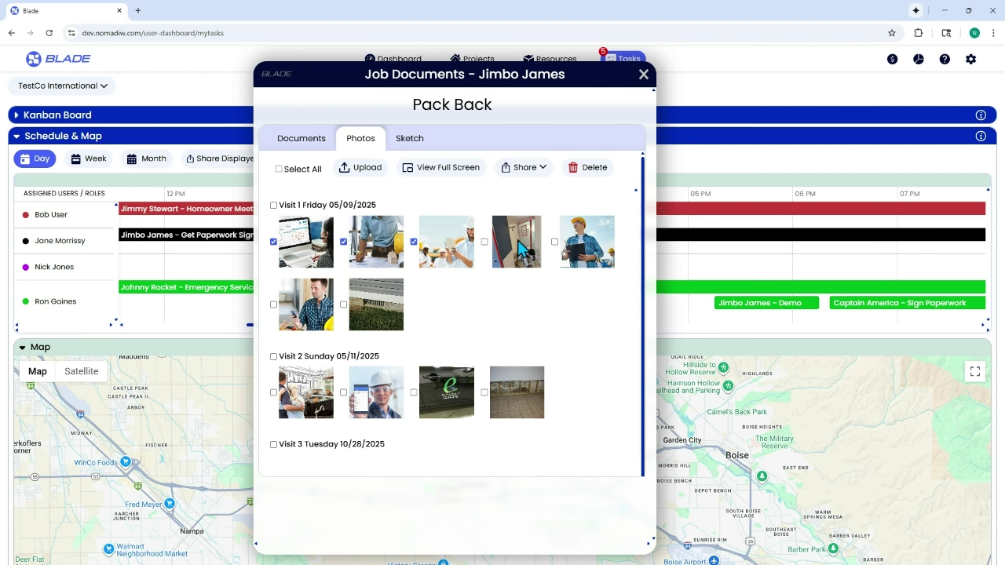
left_click(590, 231)
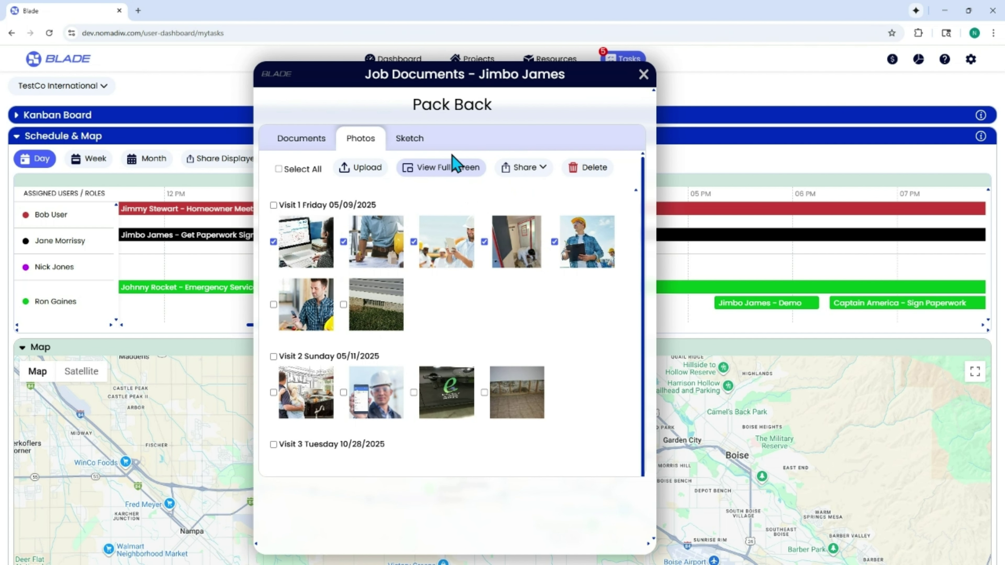
left_click(273, 205)
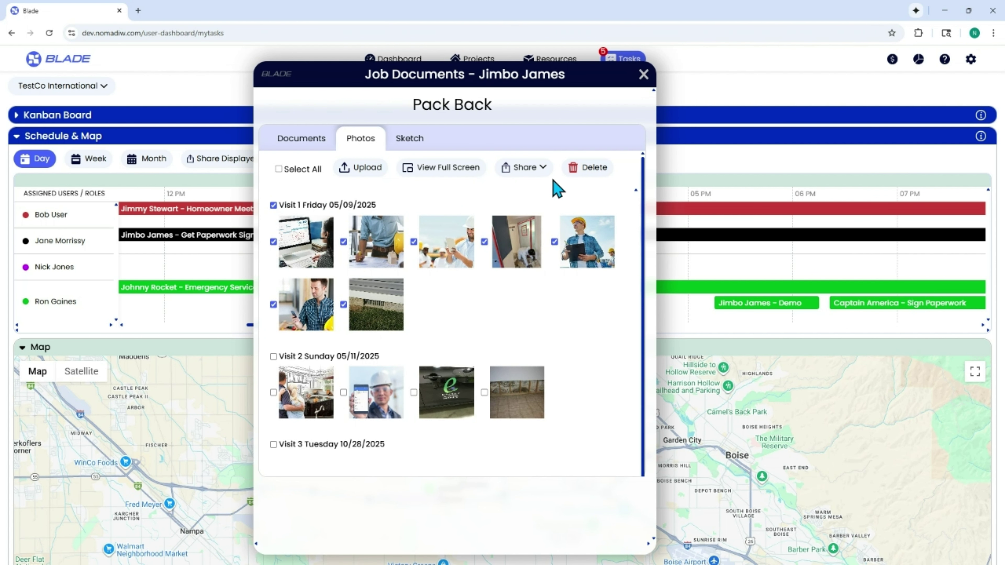
left_click(460, 171)
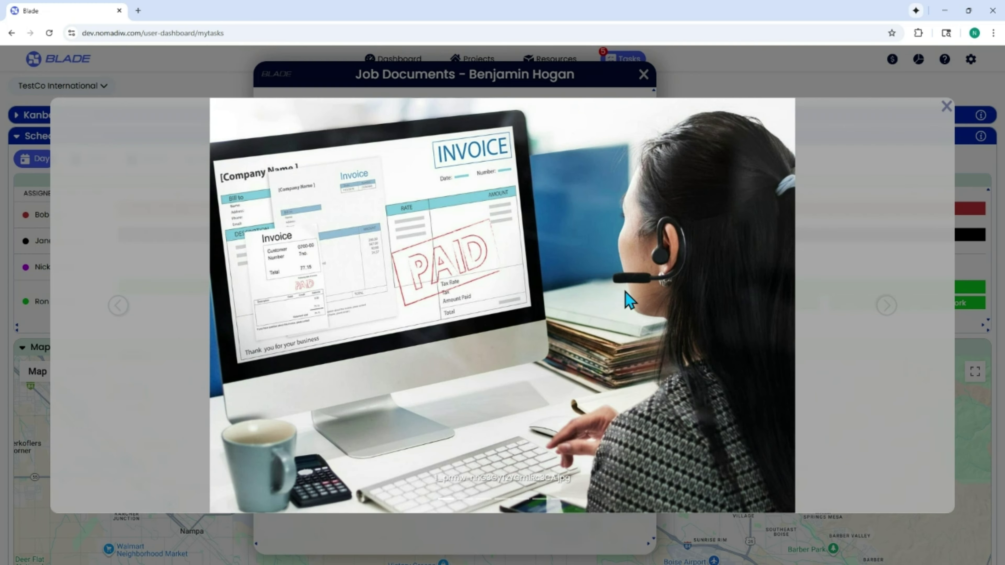
Step: Browse the first four Visit 1 photos in full screen, and close the photo viewer and the job documents window
left_click(888, 306)
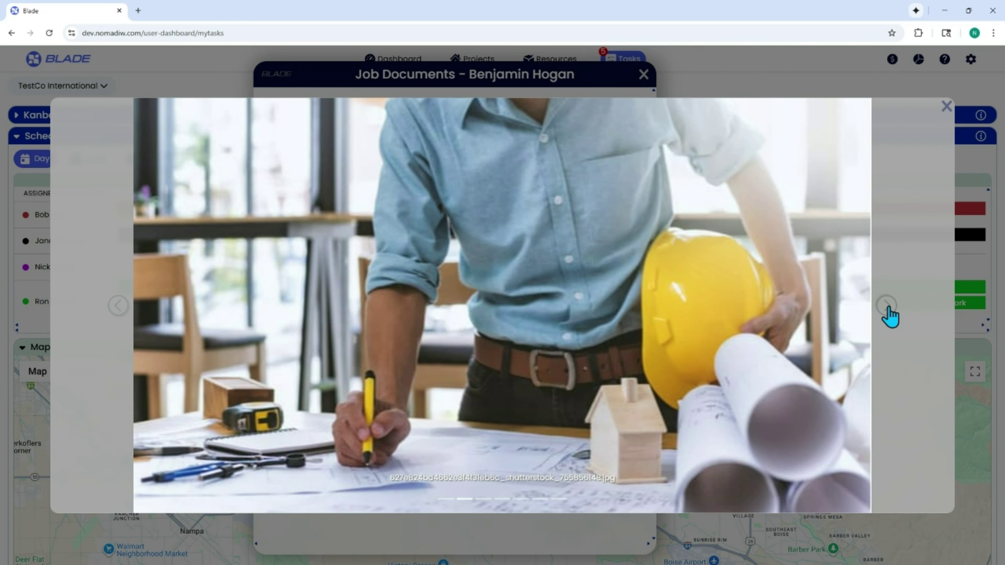
left_click(889, 310)
left_click(888, 309)
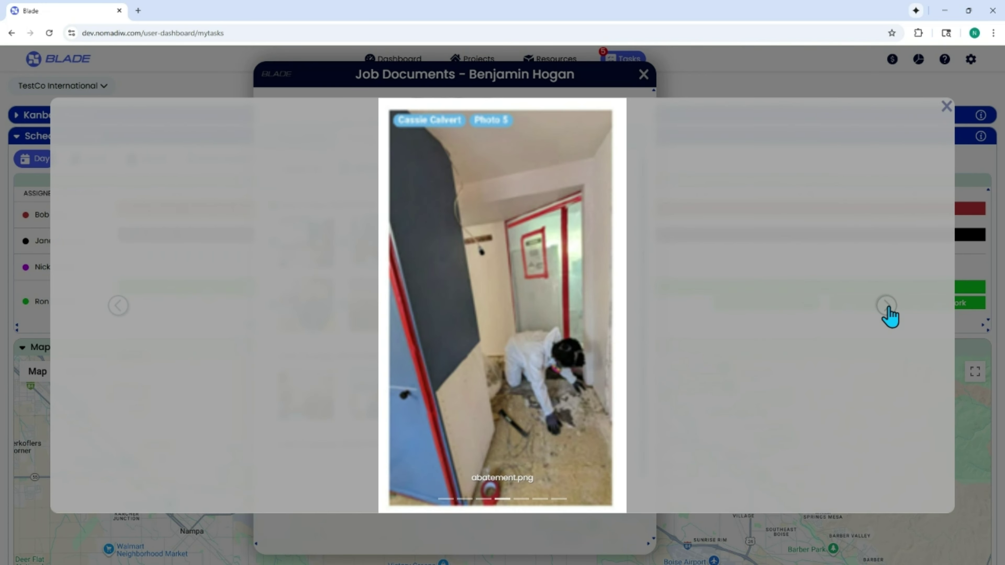
left_click(946, 106)
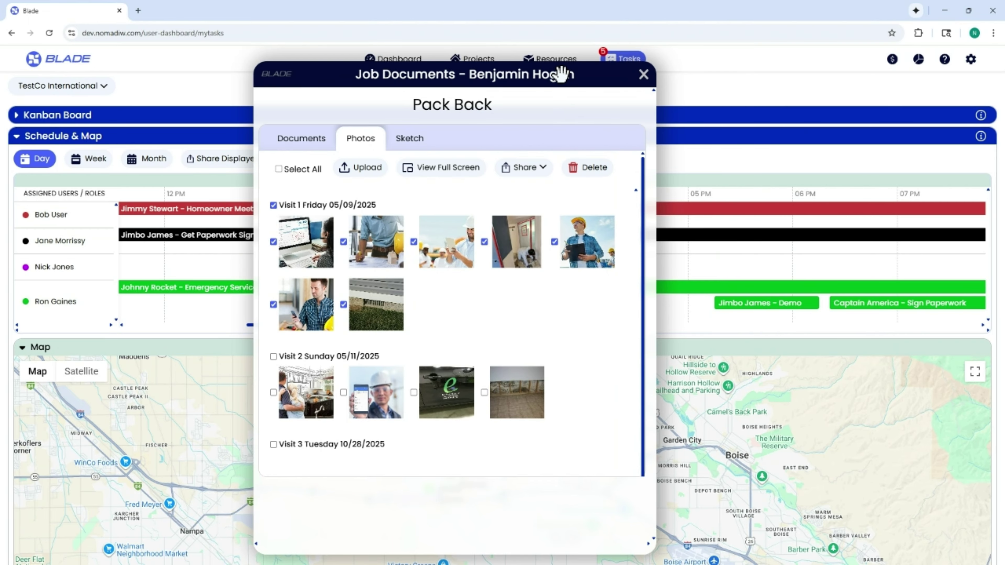
left_click_drag(557, 72, 643, 75)
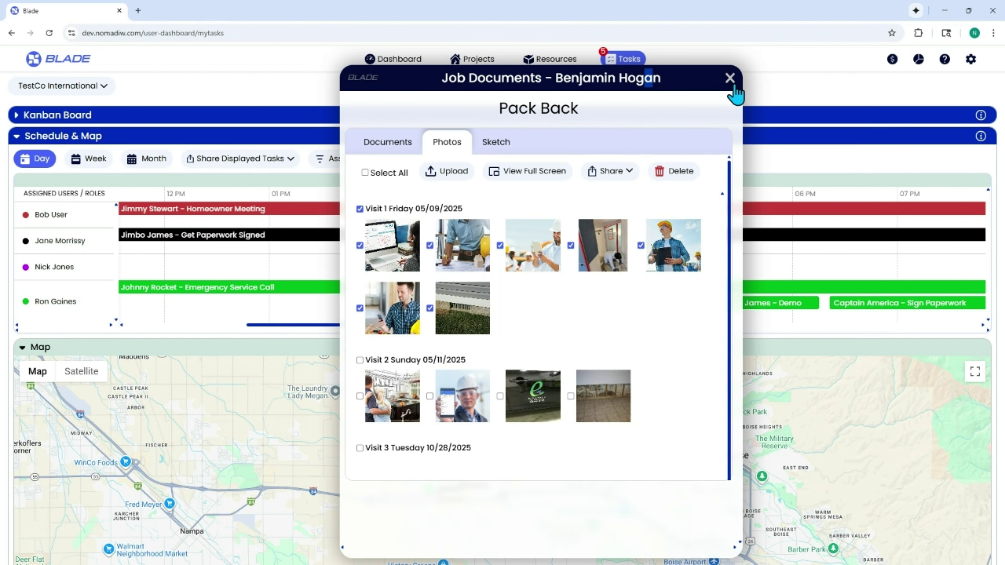
left_click(731, 86)
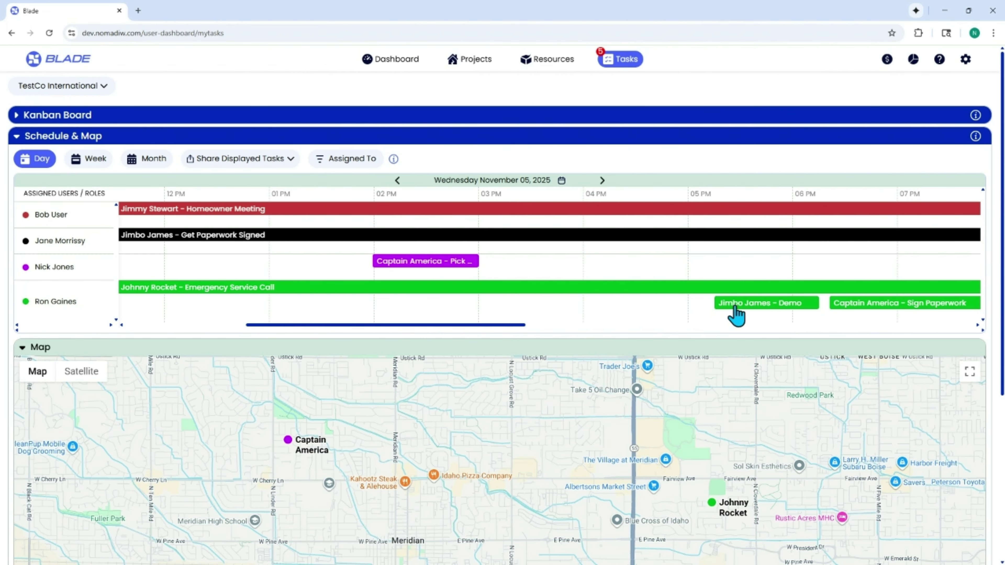
Step: Move the Demo task into the same user's row as the Pick Up Equipment task, starting at about 3 PM, and extend it to 5 PM
left_click_drag(734, 315, 503, 269)
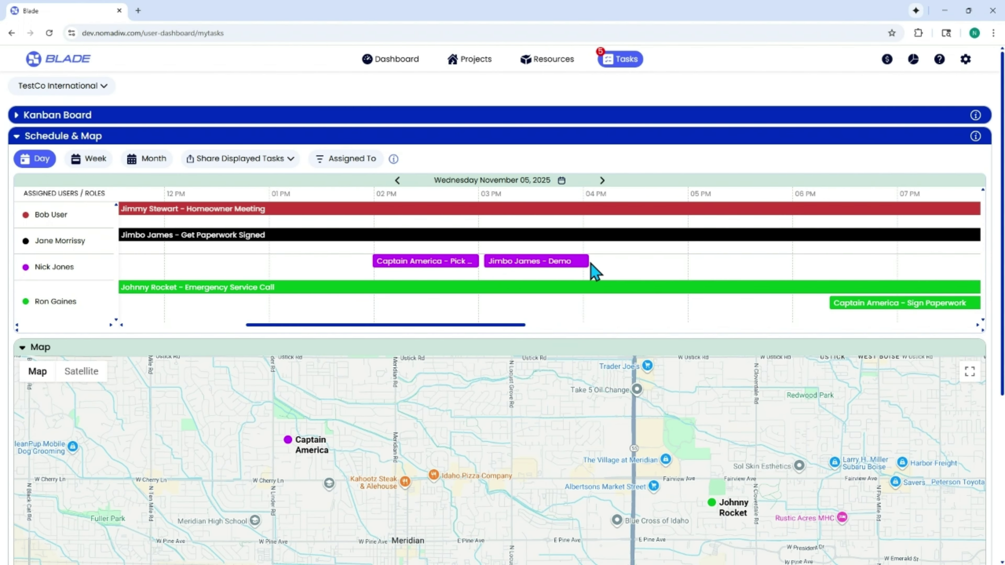
left_click_drag(610, 262, 685, 266)
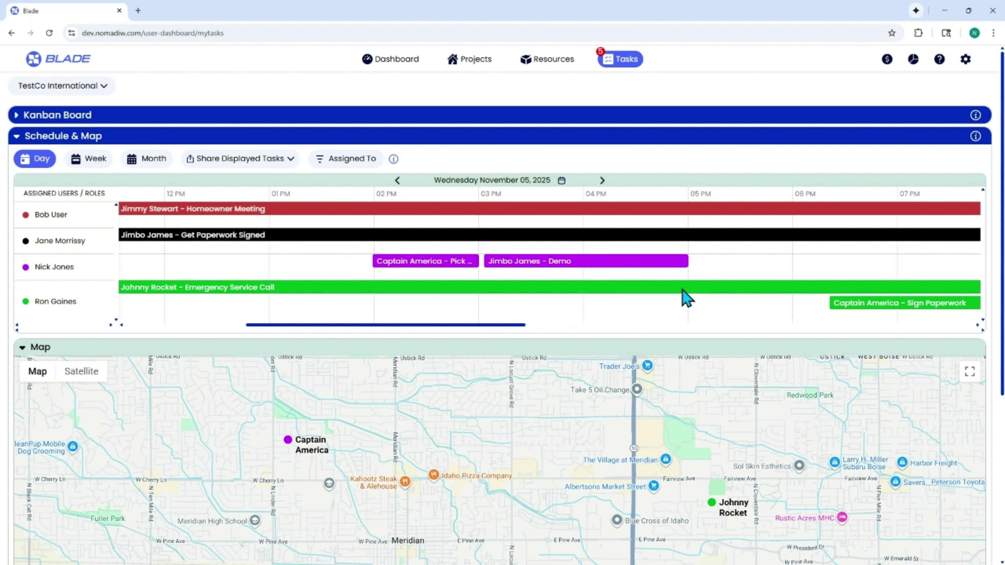
Step: Show the job map full screen and examine where the colour-coded job markers lie around Meridian
scroll(630, 453, "down", 2)
mouse_move(630, 453)
left_mouse_down()
mouse_move(546, 418)
mouse_move(510, 450)
mouse_move(516, 467)
left_mouse_up()
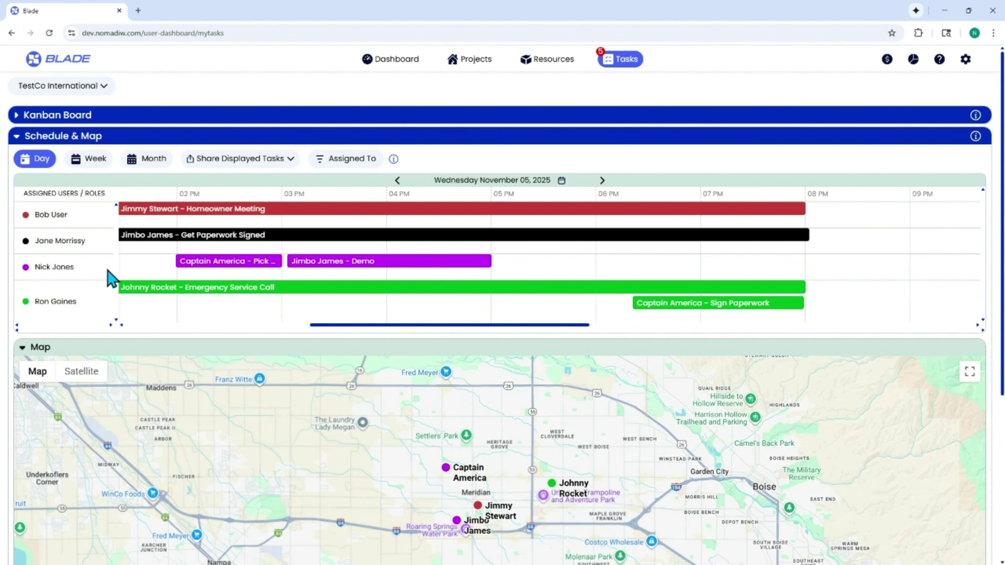
left_click(970, 372)
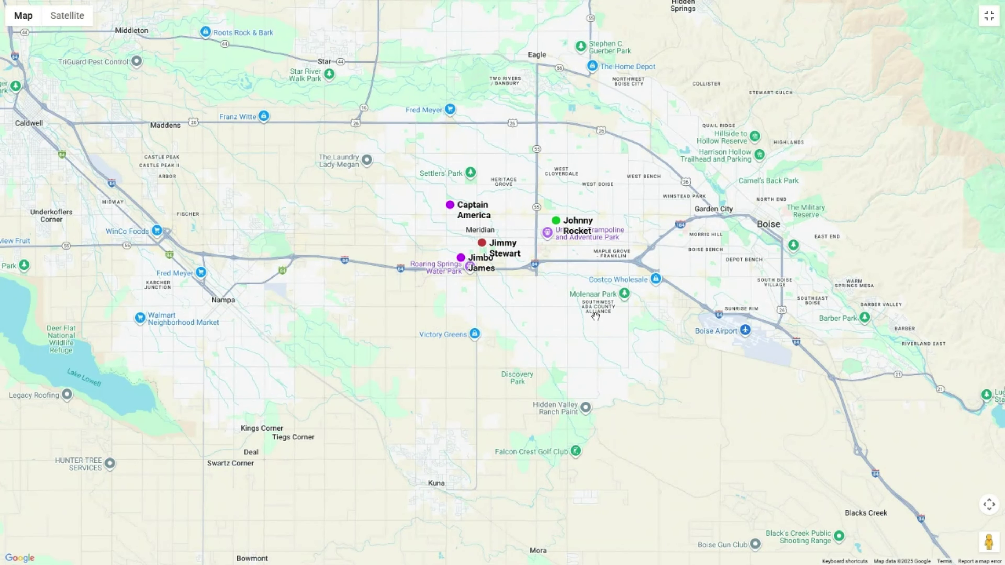
scroll(596, 316, "up", 3)
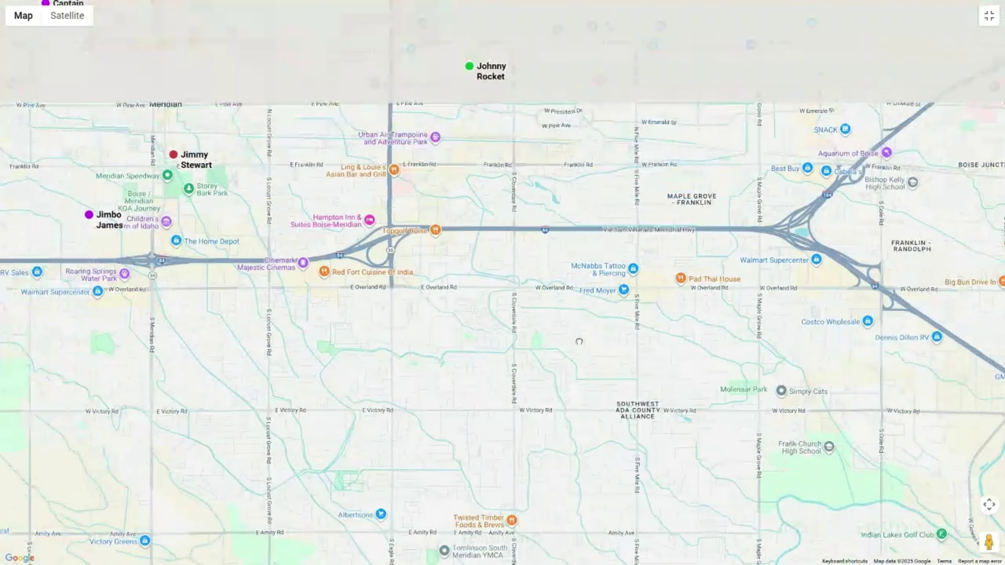
left_click_drag(579, 337, 617, 441)
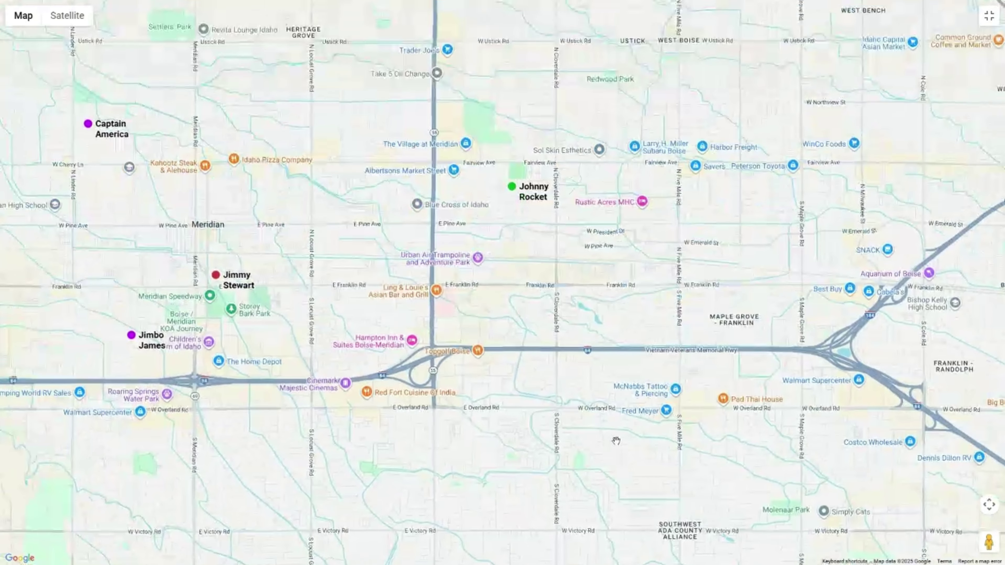
scroll(494, 315, "down", 2)
left_click_drag(506, 353, 614, 391)
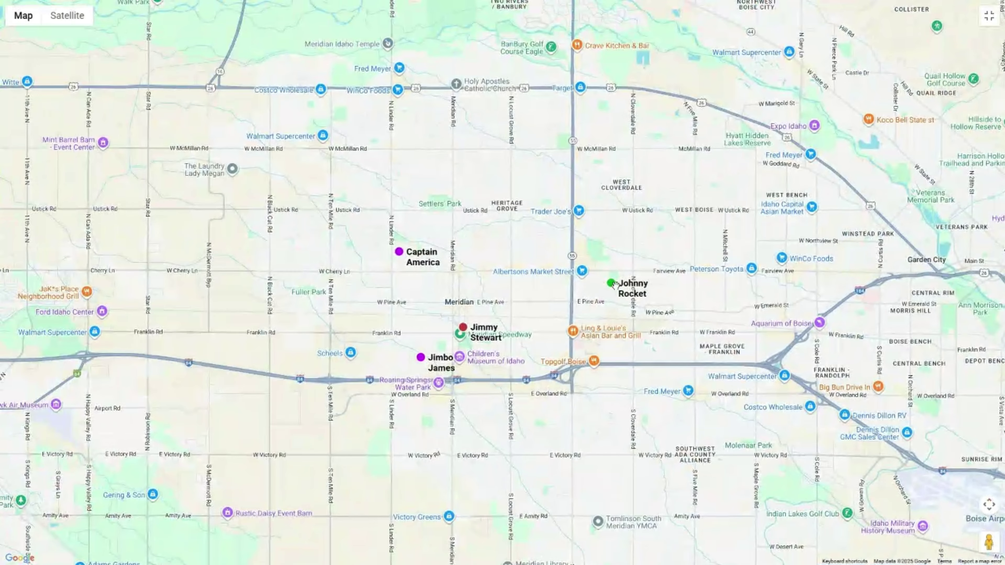
Step: View the map as satellite imagery with its Labels option, and return to the standard map with Terrain turned off
left_click(62, 19)
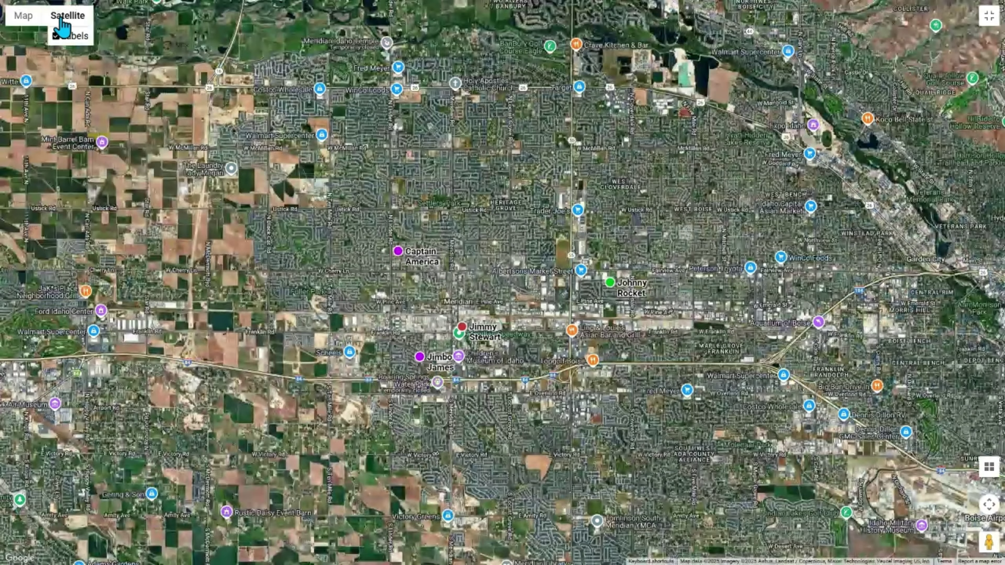
left_click(57, 36)
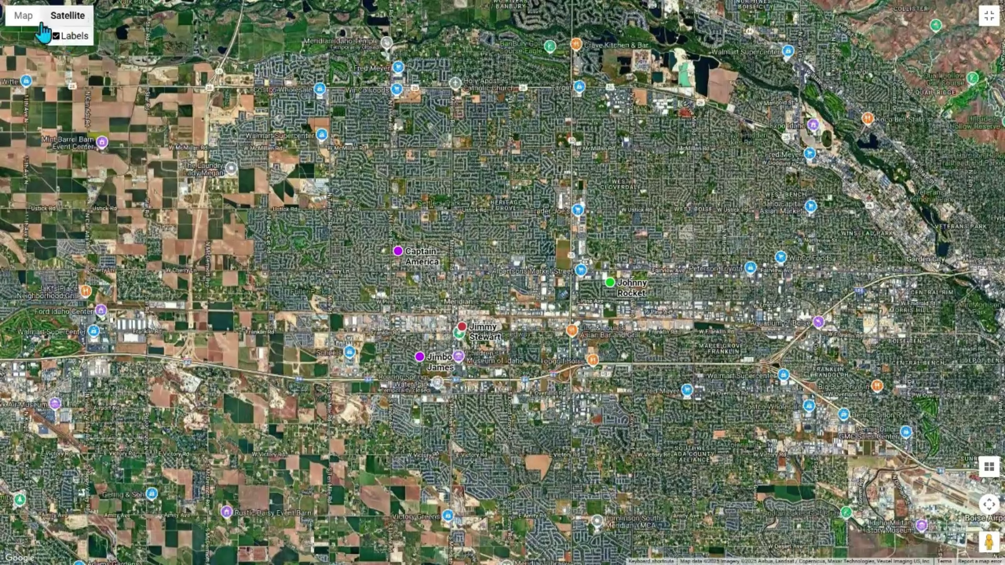
left_click(23, 16)
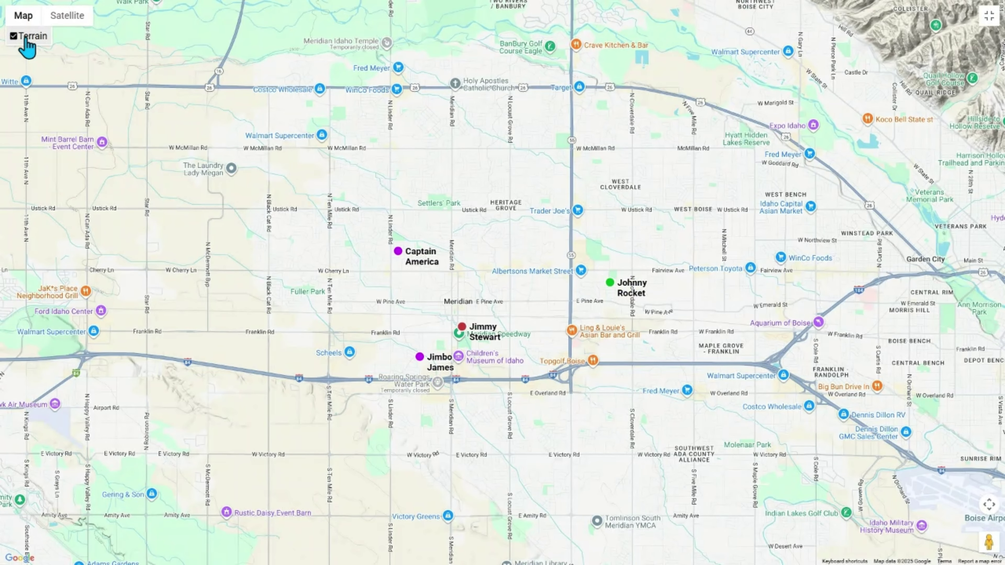
left_click(14, 36)
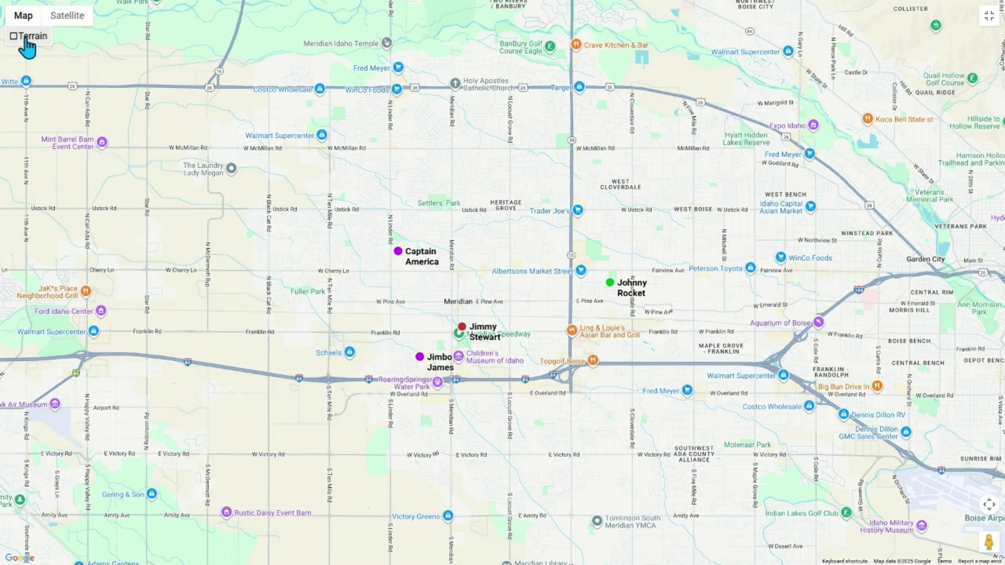
Step: View W Mesquite Dr near the green job marker in Street View, look along the street, and return to the schedule from the full-screen map
left_click_drag(403, 244, 405, 245)
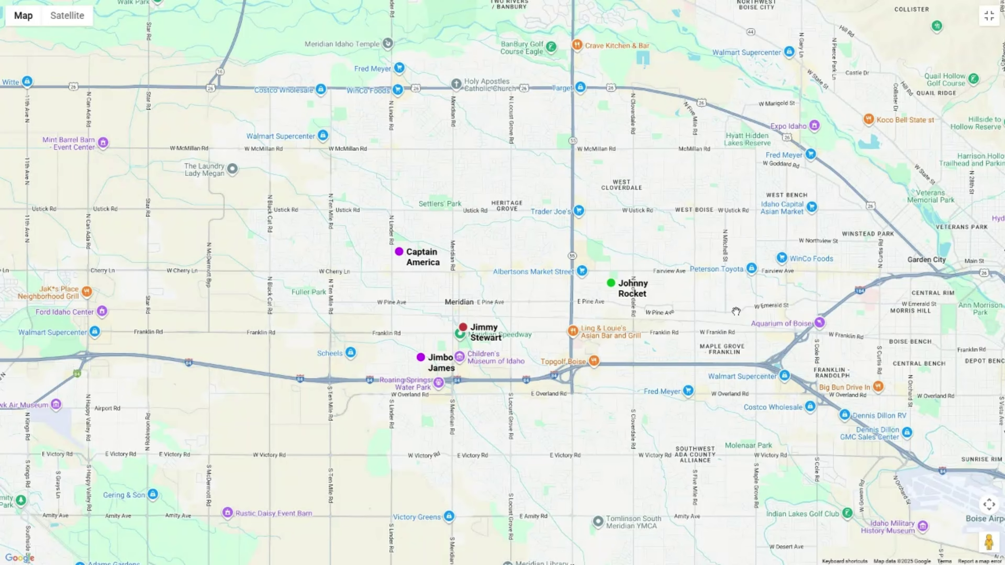
left_click_drag(696, 284, 634, 336)
scroll(629, 337, "up", 3)
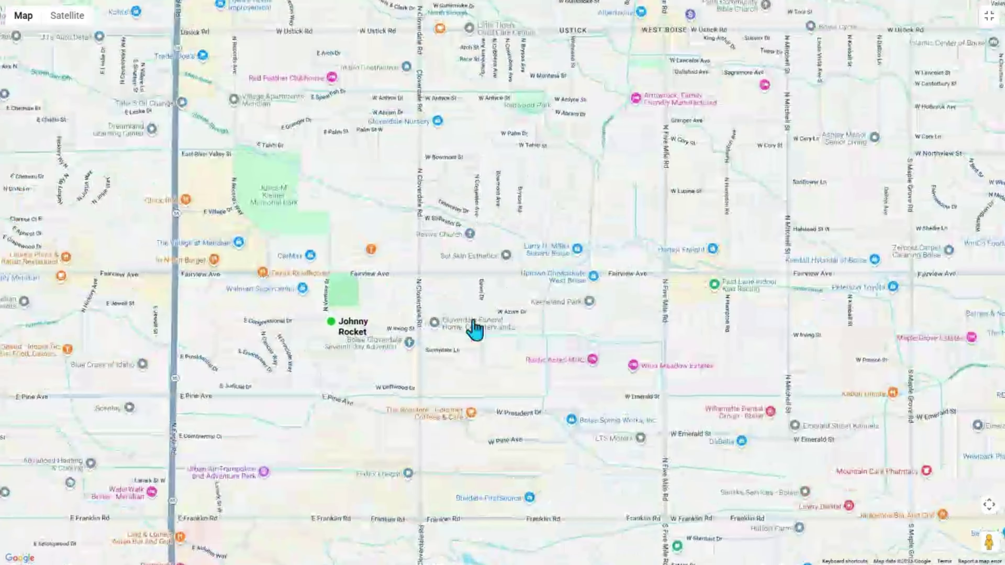
left_click_drag(475, 331, 588, 374)
scroll(588, 400, "up", 4)
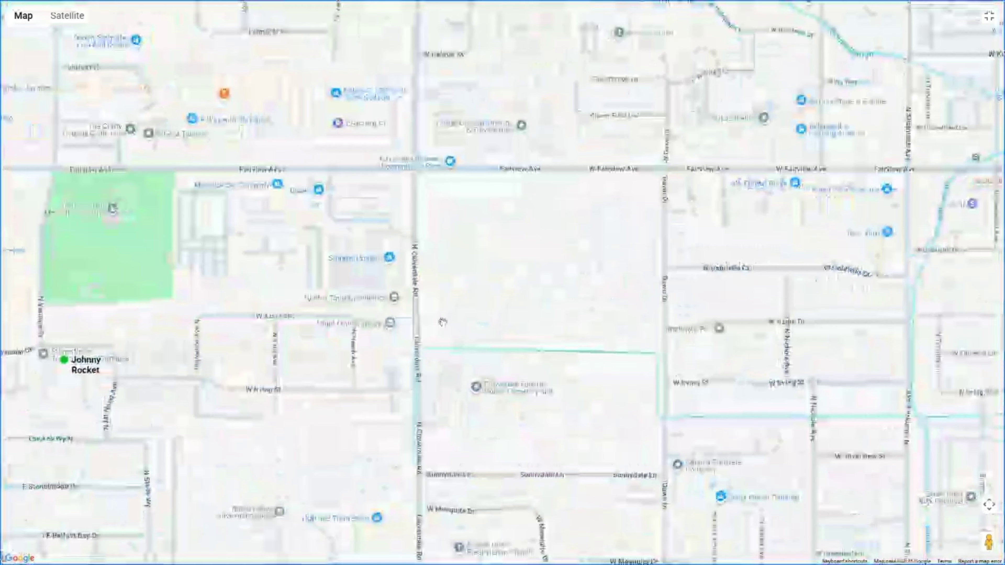
left_click_drag(442, 322, 926, 307)
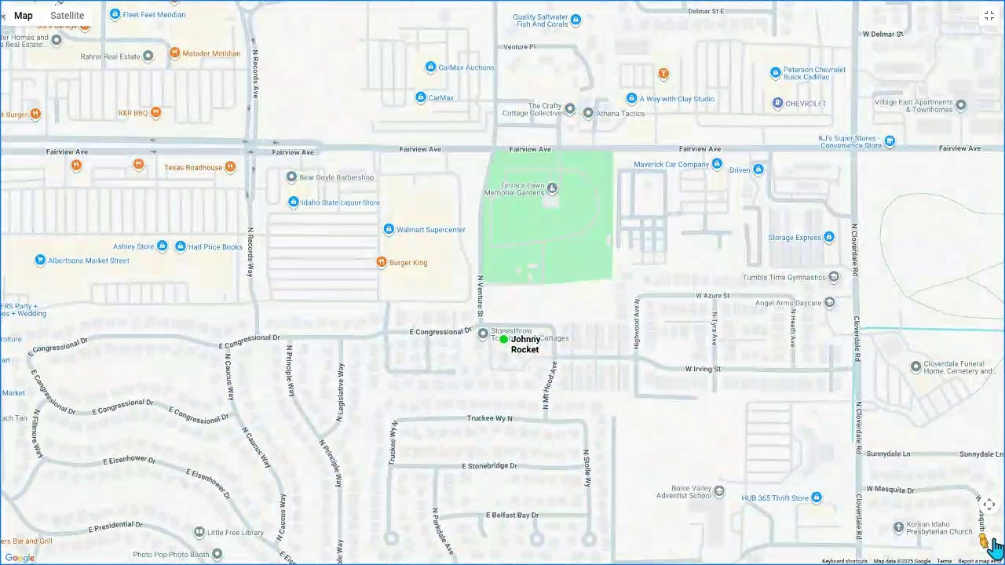
left_click_drag(988, 543, 902, 491)
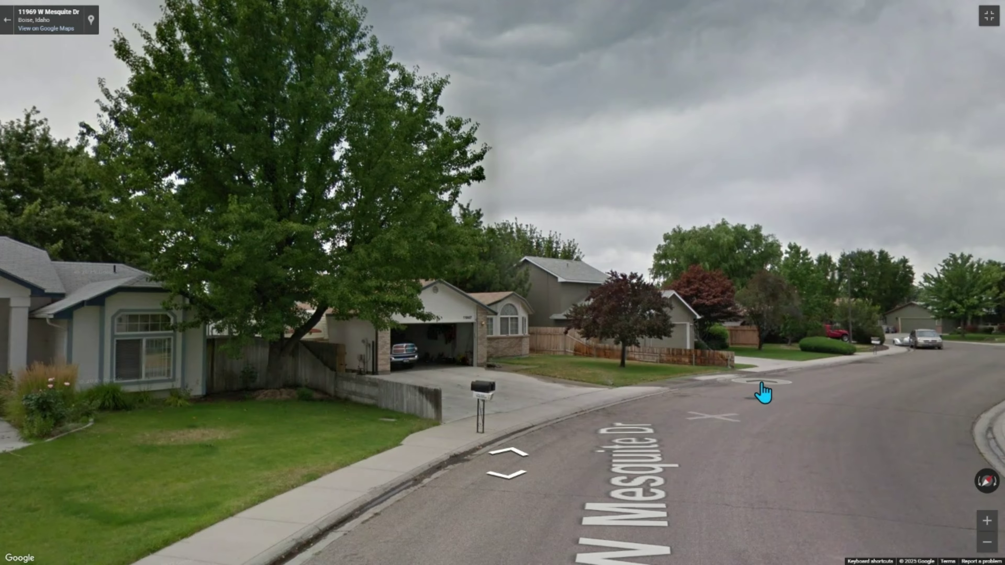
left_click_drag(763, 395, 459, 370)
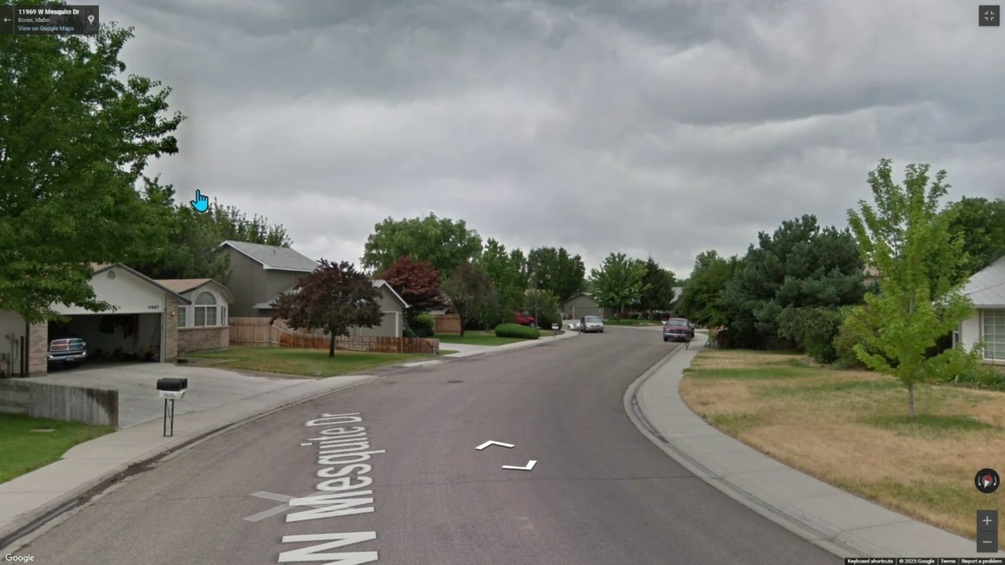
left_click(7, 23)
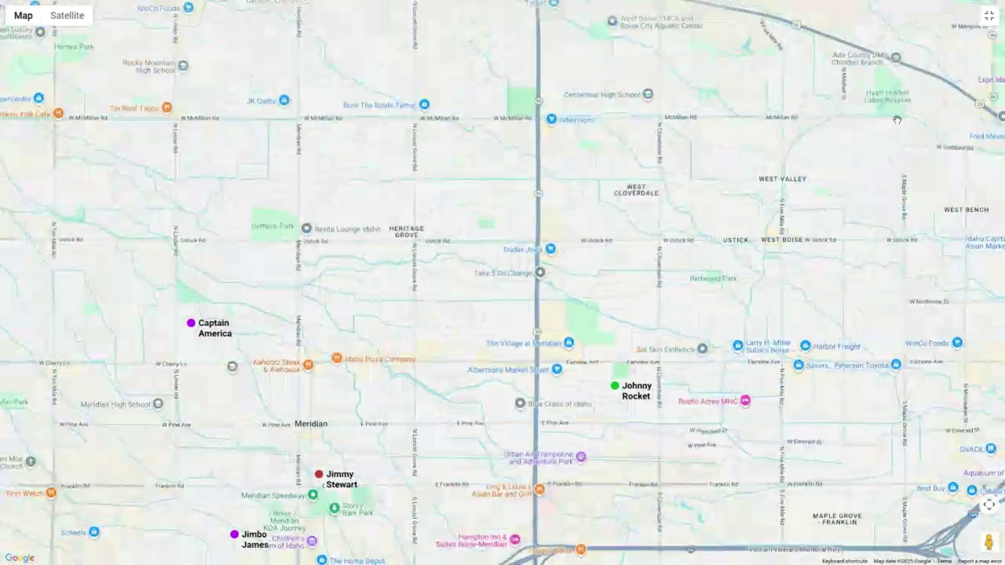
left_click(989, 17)
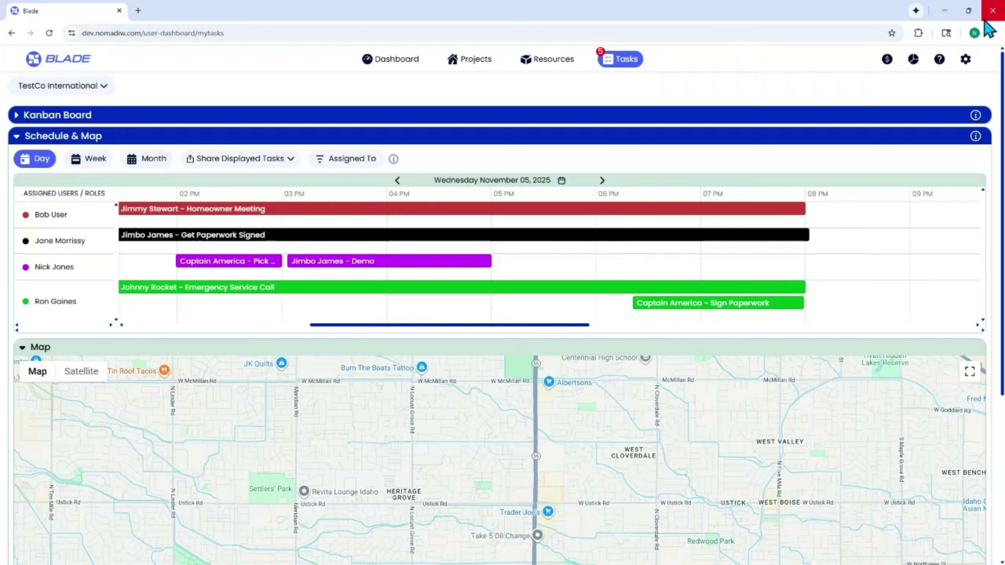